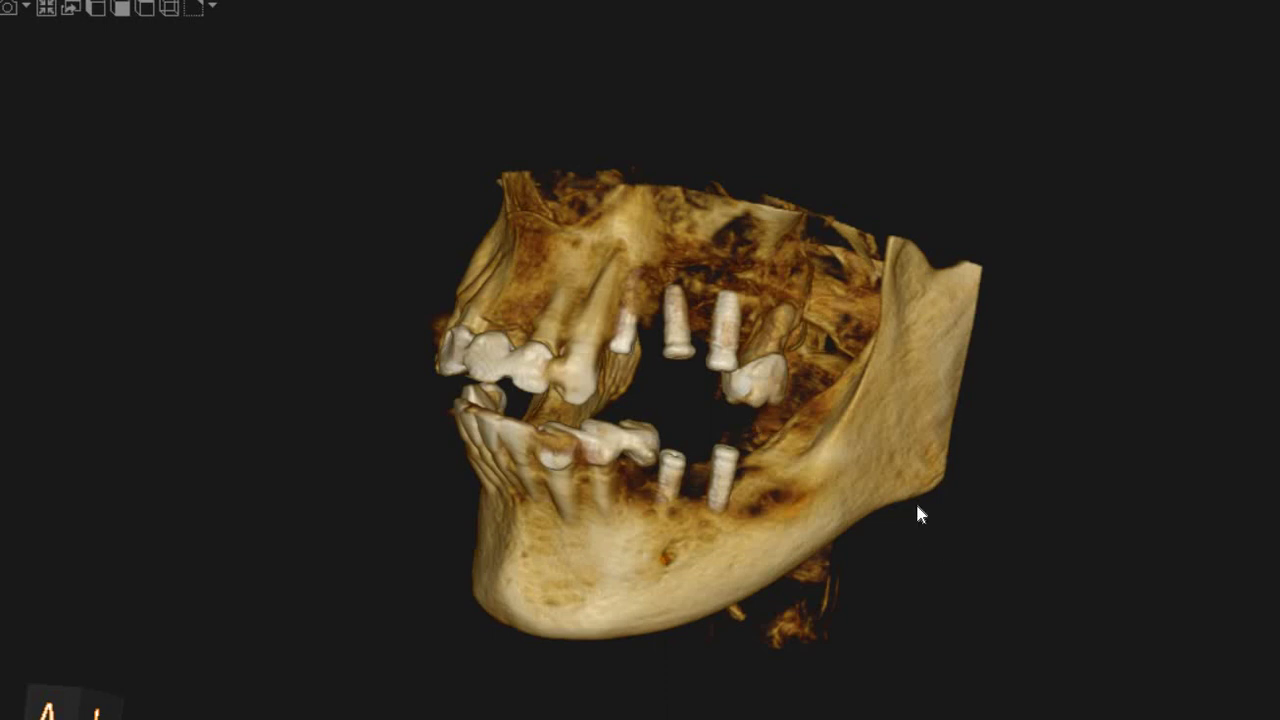
# Examine the 3D jaw model from both sides, including the implants, the remaining teeth and the mandible
pyautogui.scroll(2, 688, 566)
pyautogui.moveTo(1146, 536); pyautogui.dragTo(1106, 442, button='middle')
pyautogui.moveTo(770, 447); pyautogui.dragTo(984, 429)
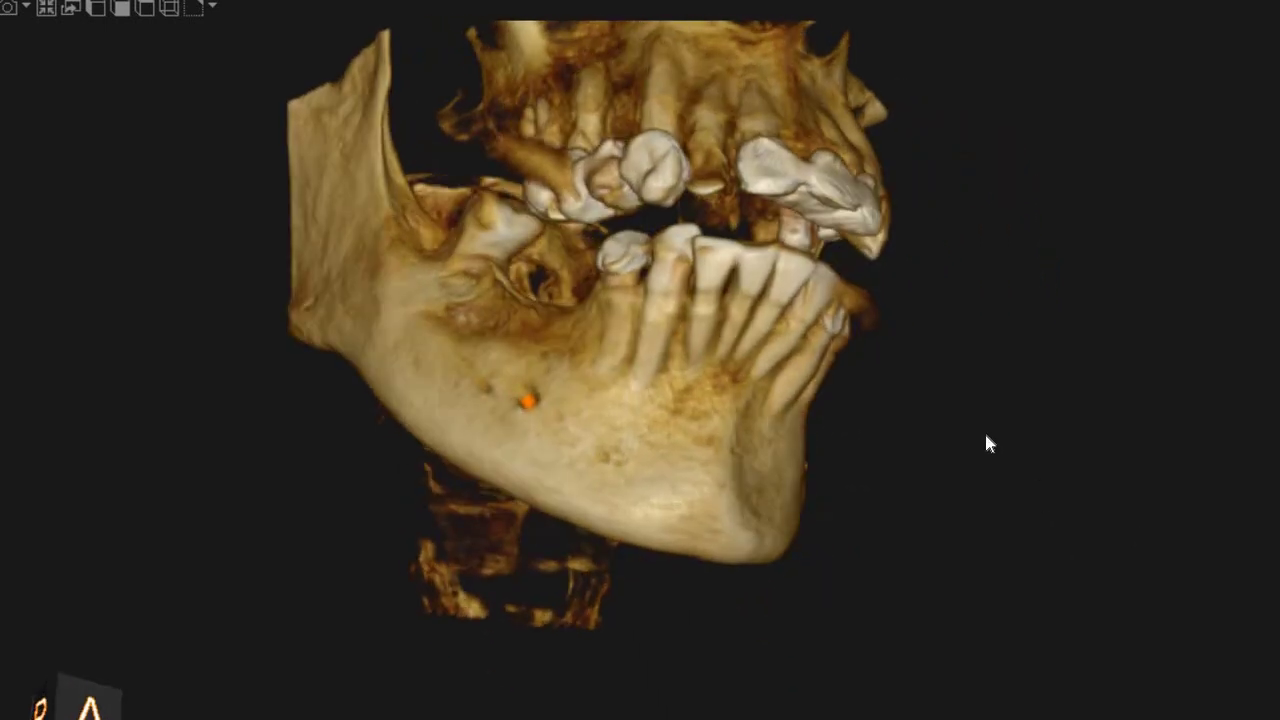
pyautogui.moveTo(890, 405); pyautogui.dragTo(995, 503)
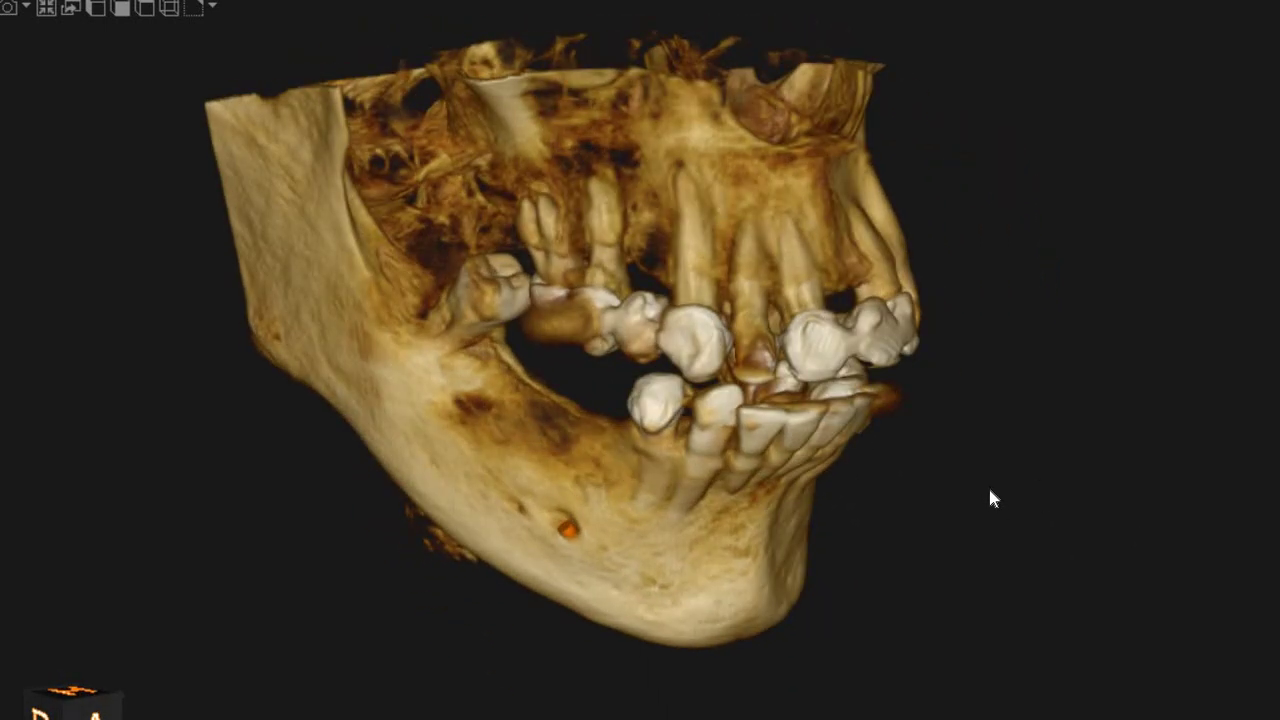
pyautogui.moveTo(558, 487); pyautogui.dragTo(545, 314)
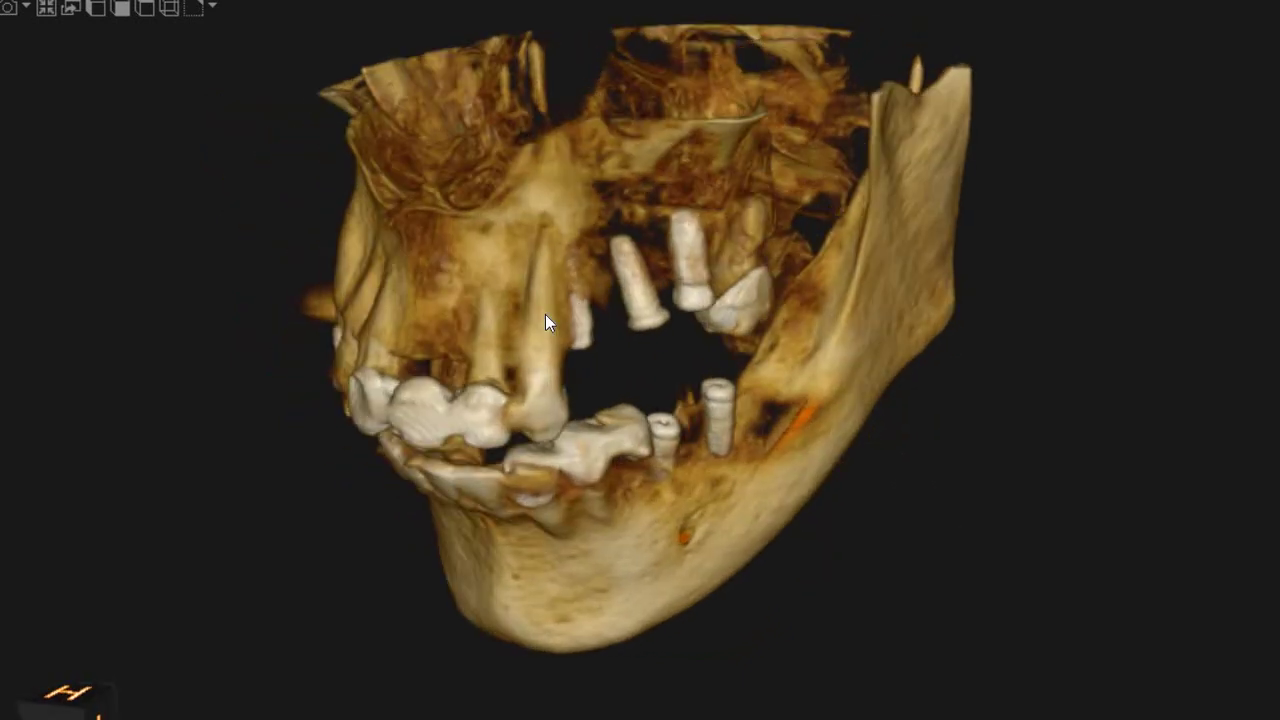
pyautogui.moveTo(445, 333); pyautogui.dragTo(735, 341)
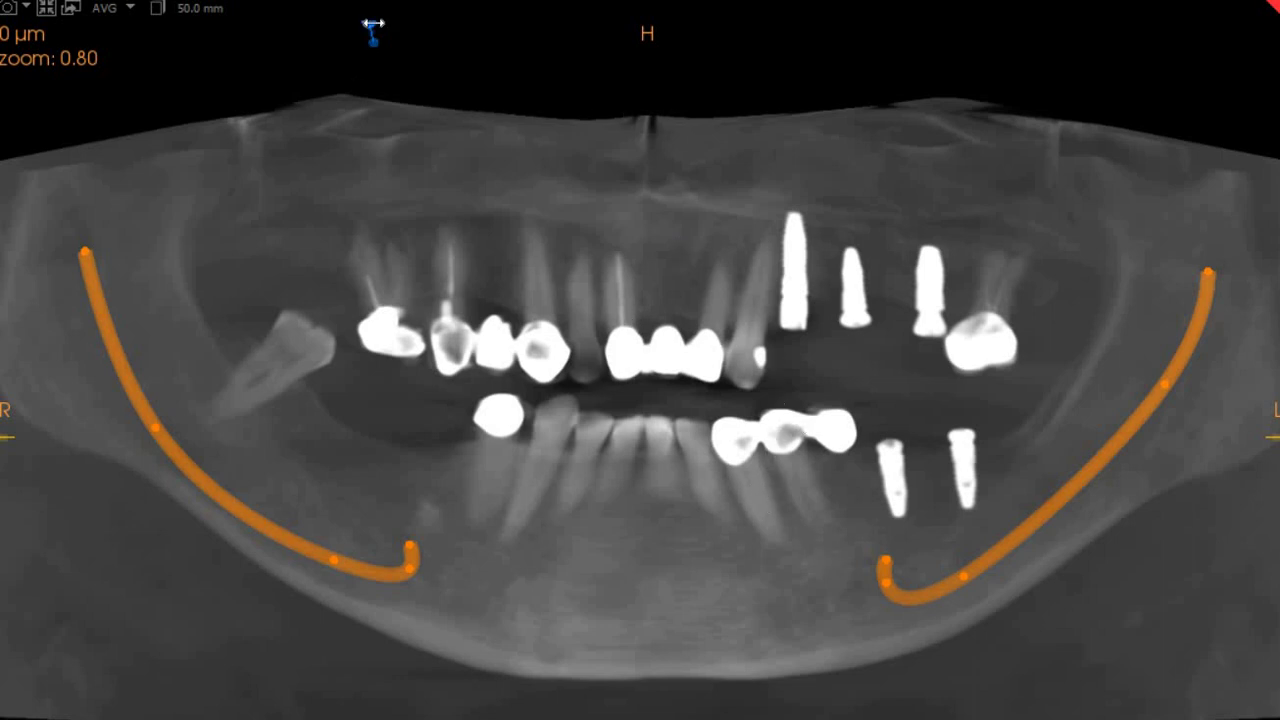
# Set the slice thickness of the cross-sectional view to 150 µm
pyautogui.moveTo(373, 28); pyautogui.dragTo(321, 25)
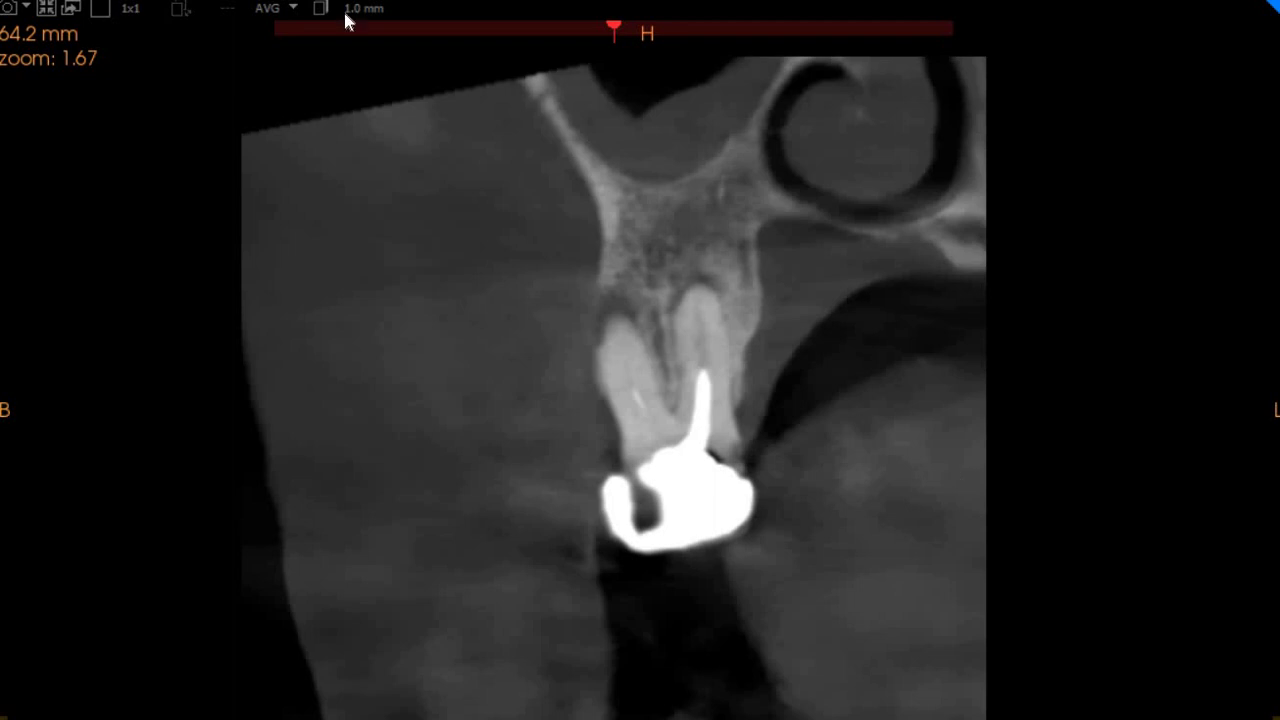
pyautogui.click(345, 12)
pyautogui.click(1176, 490)
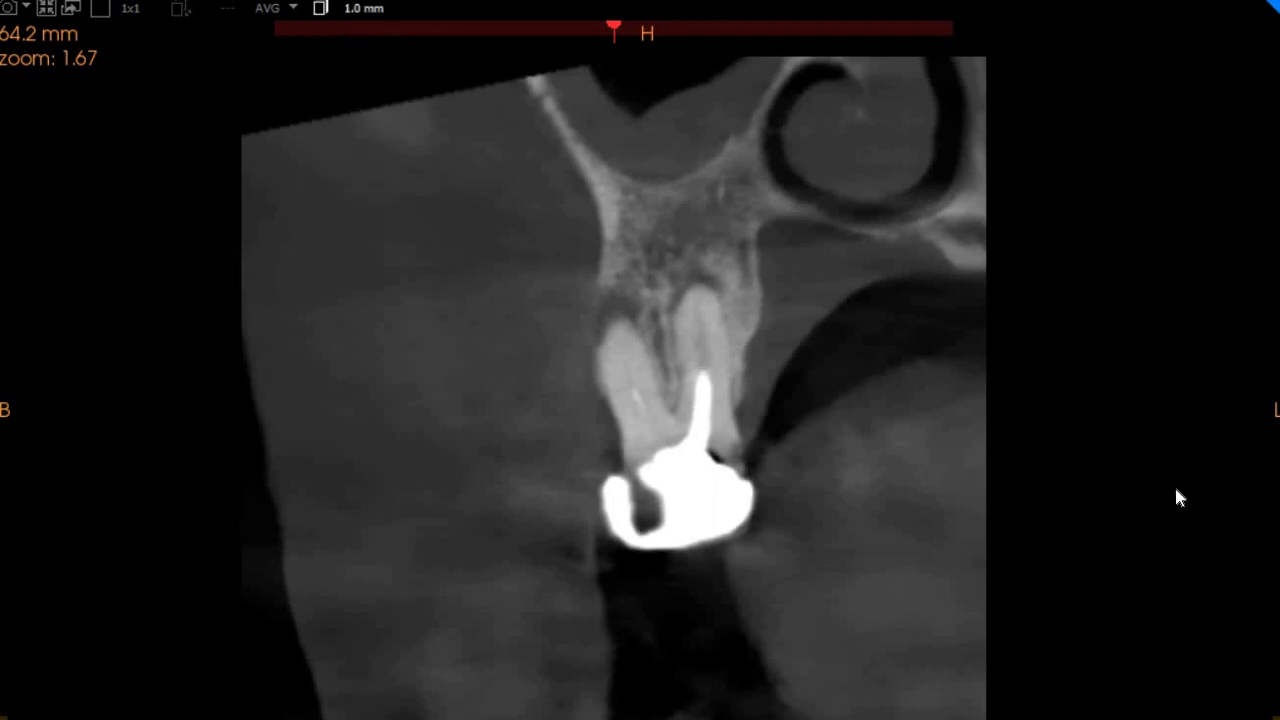
pyautogui.scroll(2, 1171, 480)
# On the 64.6 mm cross-section, measure the buccal root from its apex to the root filling and mark the periapical area with a red arrow
pyautogui.scroll(-7, 1171, 480)
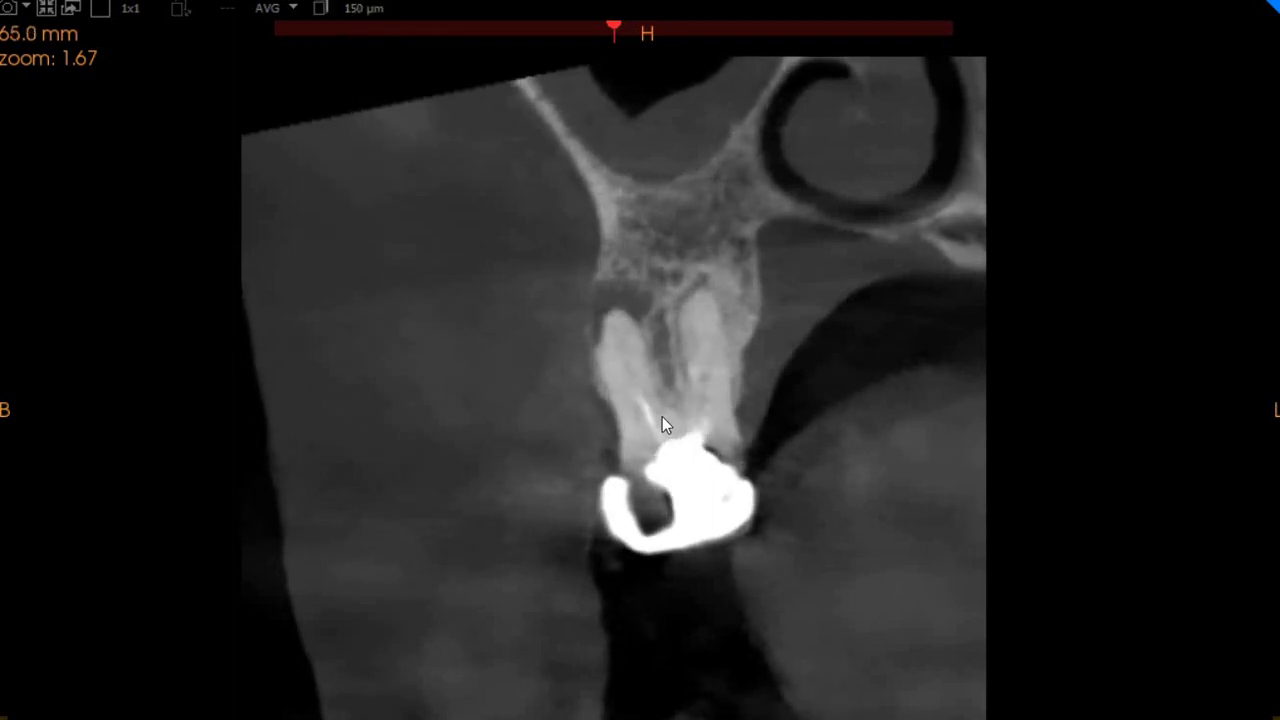
pyautogui.scroll(7, 660, 413)
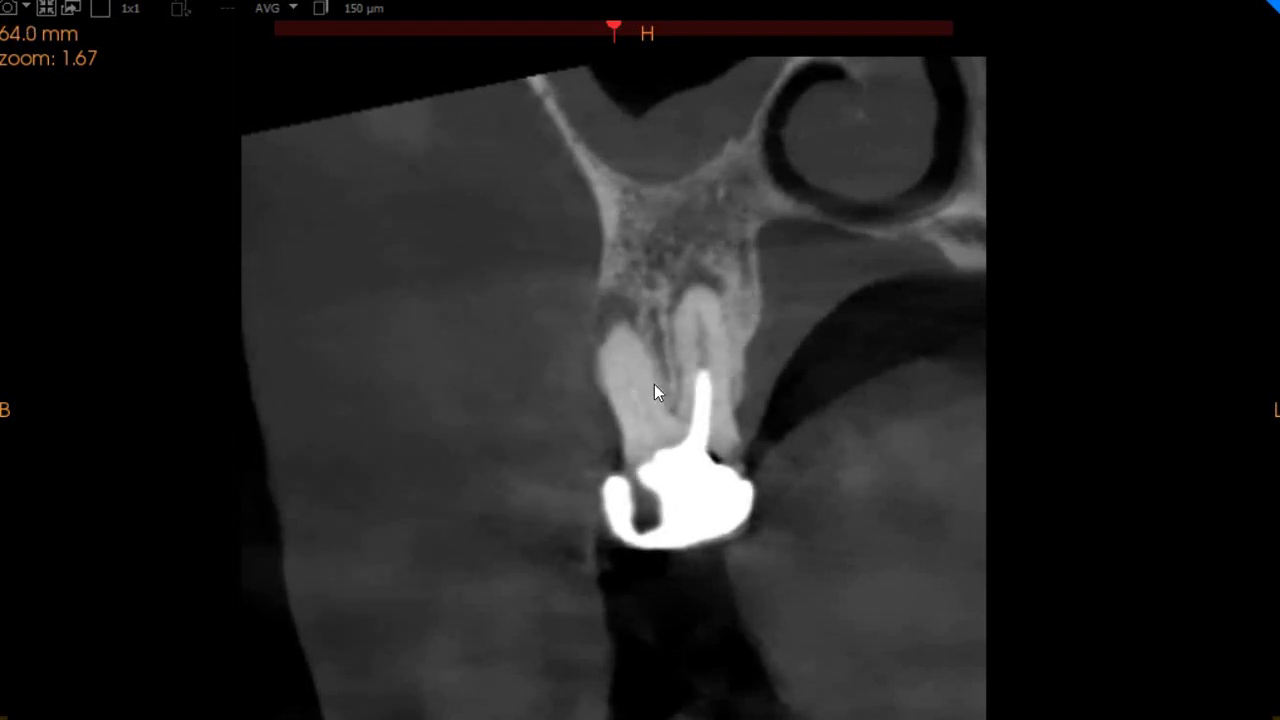
pyautogui.scroll(-4, 654, 384)
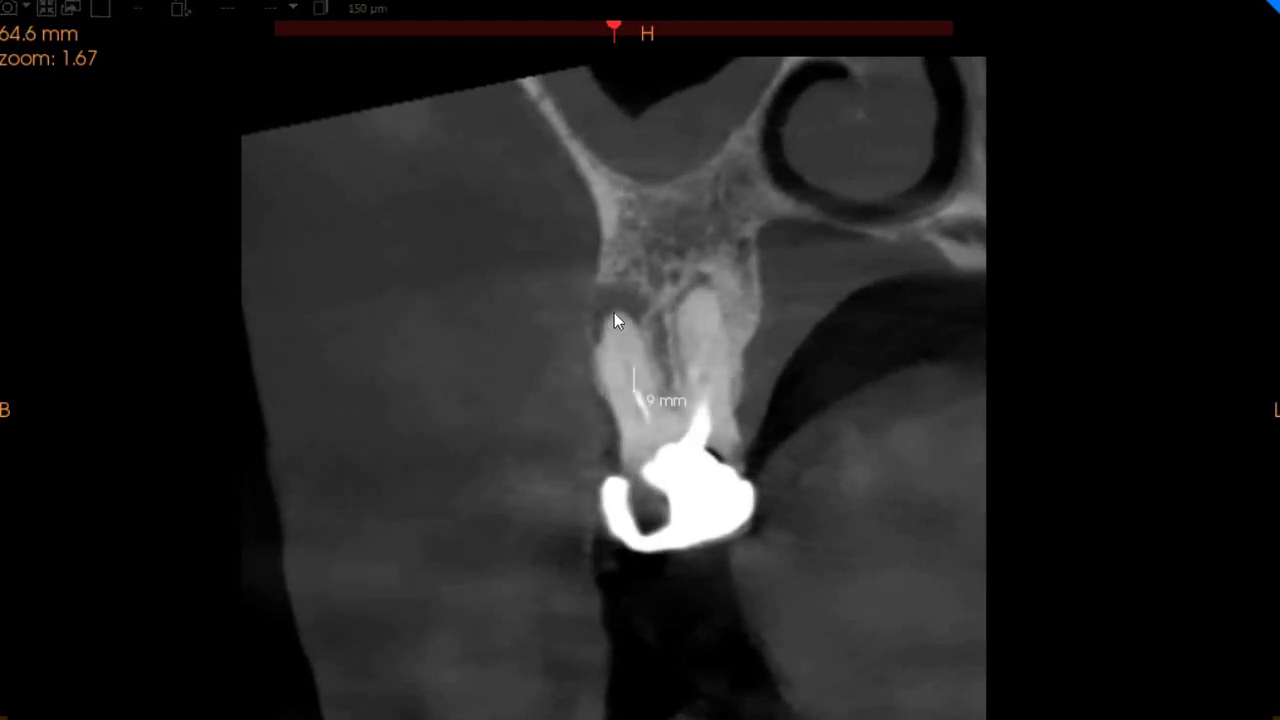
pyautogui.moveTo(614, 314); pyautogui.dragTo(633, 390)
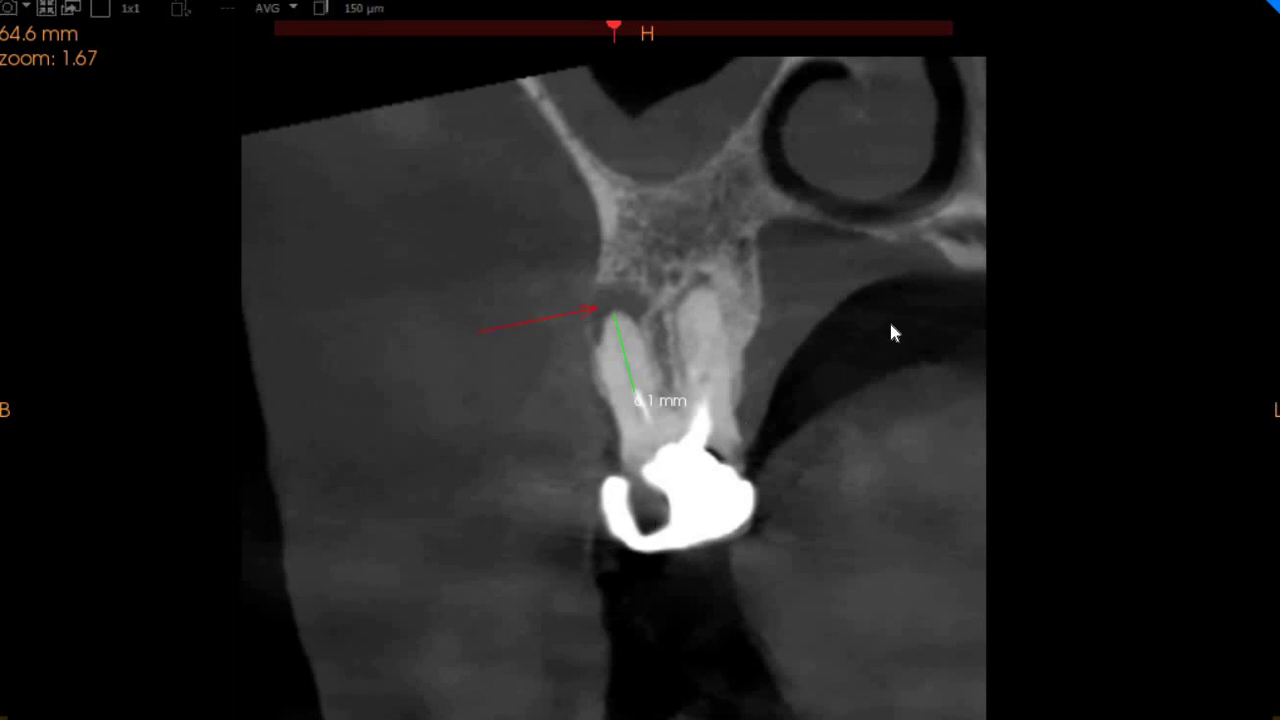
# Examine the palatal root of the crowned molar and the neighbouring roots on the cross-sections from about 64 to 74 mm
pyautogui.scroll(4, 891, 324)
pyautogui.scroll(-7, 891, 324)
pyautogui.scroll(-4, 844, 319)
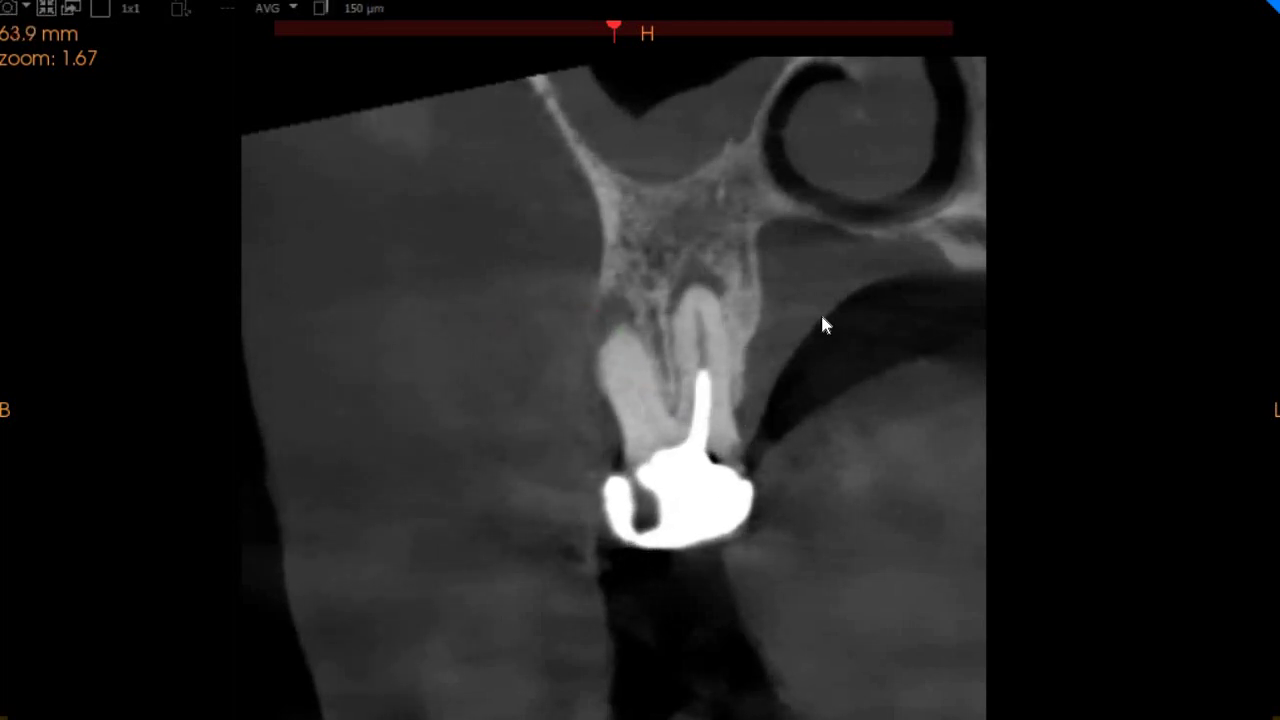
pyautogui.scroll(2, 820, 330)
pyautogui.click(694, 288)
pyautogui.scroll(-5, 767, 292)
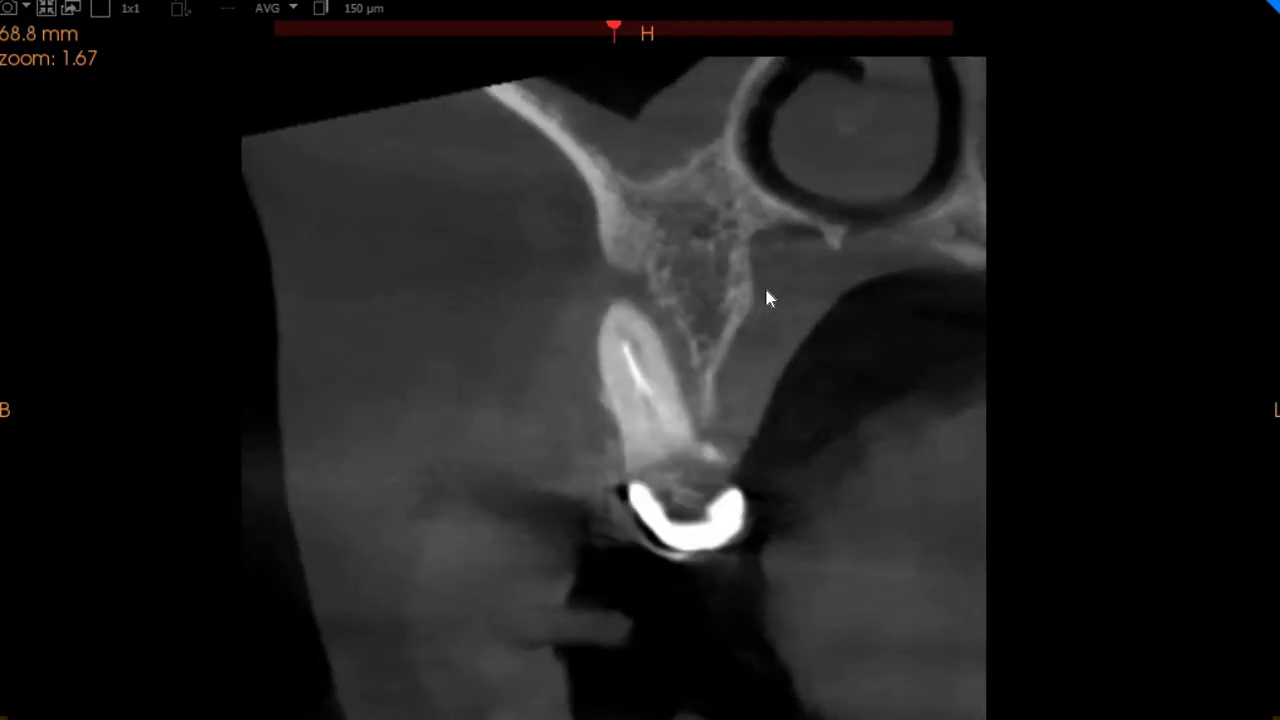
pyautogui.scroll(3, 766, 290)
pyautogui.scroll(-2, 640, 280)
pyautogui.scroll(-1, 681, 343)
pyautogui.scroll(-5, 614, 388)
pyautogui.scroll(4, 637, 388)
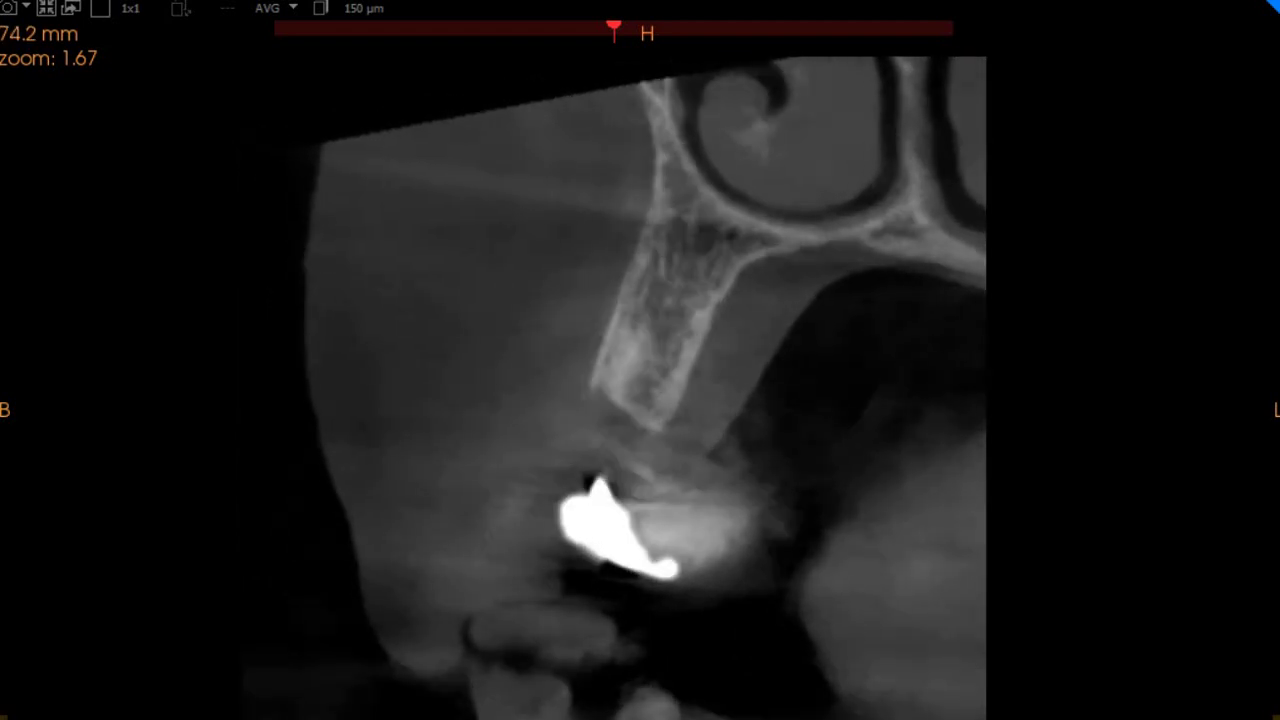
# Mark the dark line on the buccal side of the root-filled tooth with a red arrow on the 72.5 mm cross-section
pyautogui.scroll(1, 853, 300)
pyautogui.scroll(-1, 862, 300)
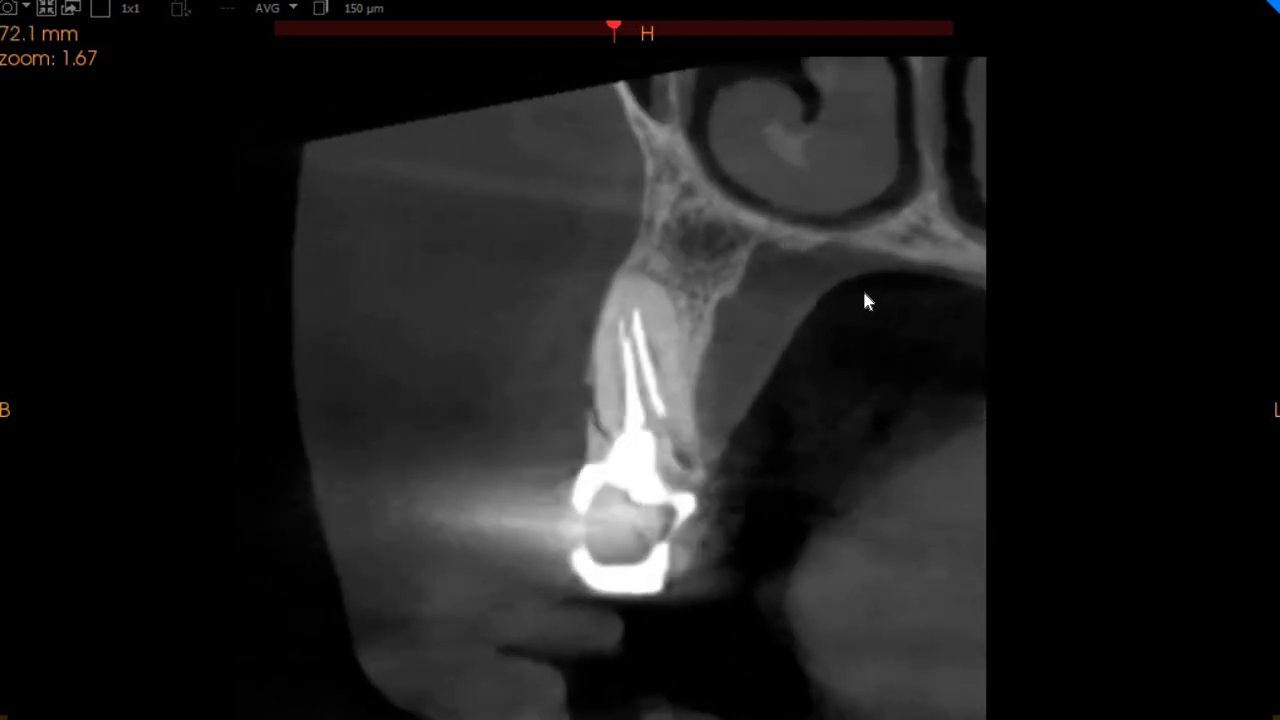
pyautogui.scroll(-1, 876, 268)
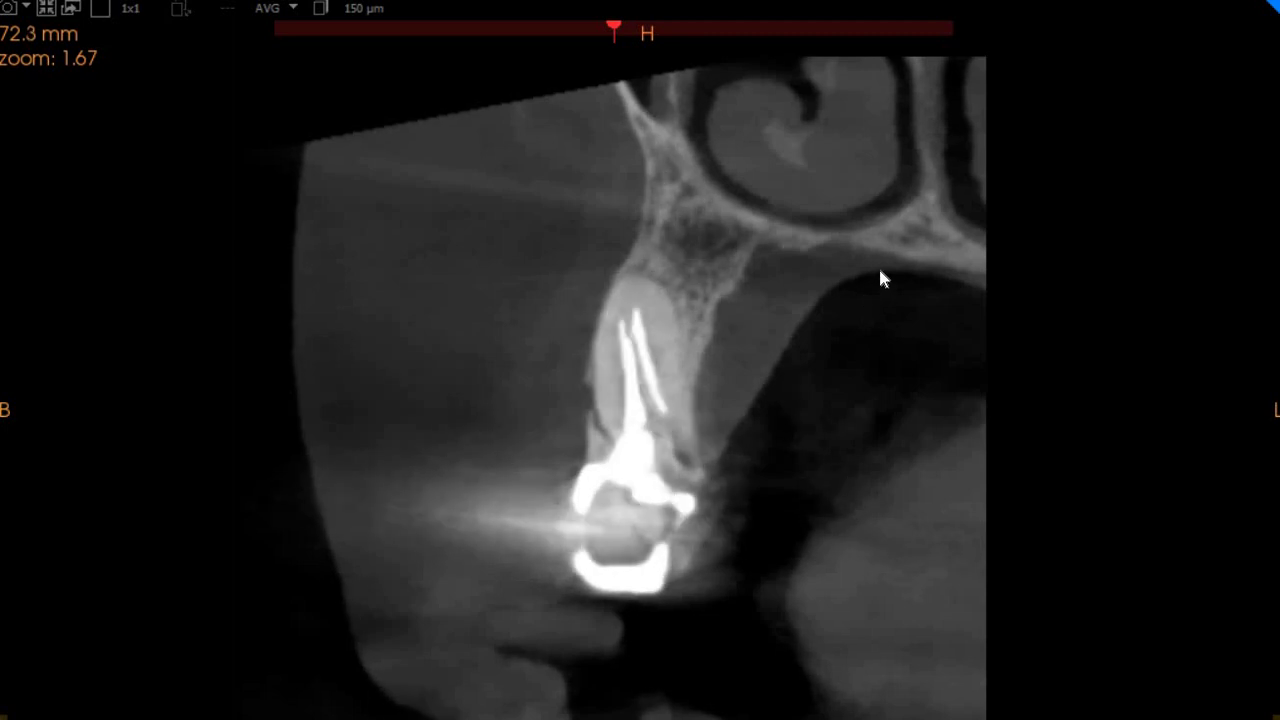
pyautogui.scroll(-1, 878, 265)
pyautogui.scroll(3, 879, 216)
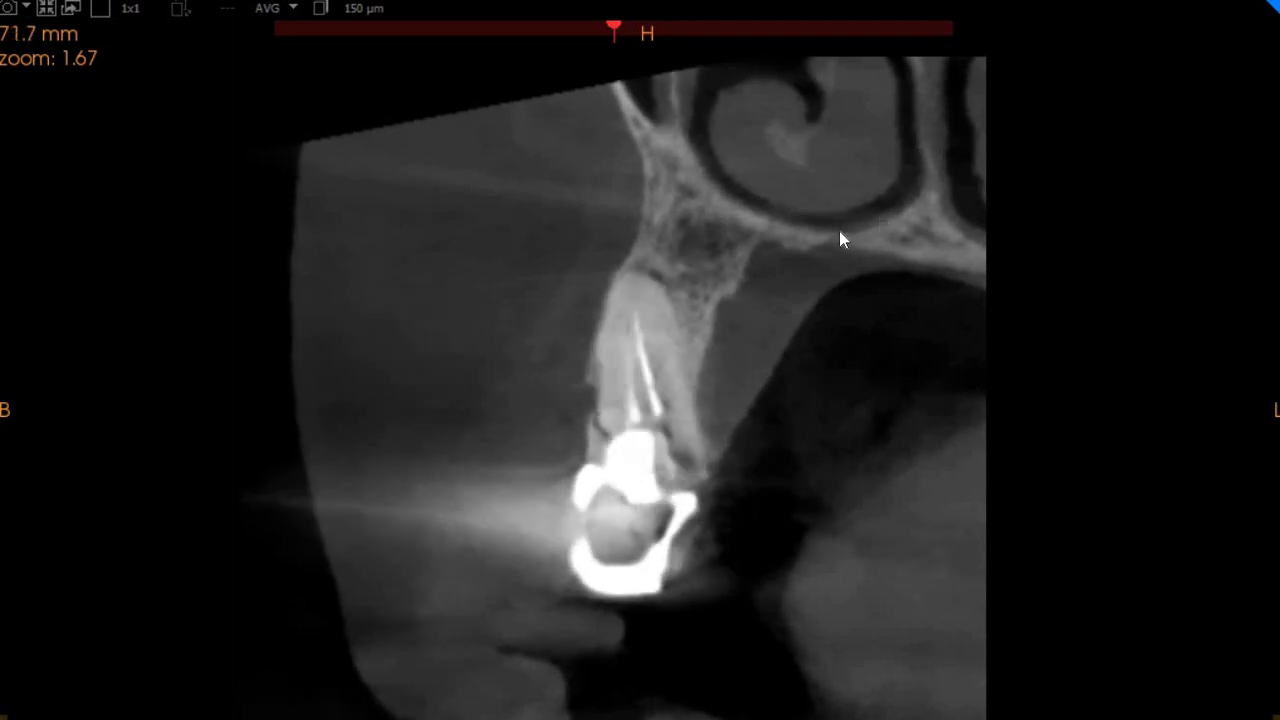
pyautogui.scroll(-4, 717, 259)
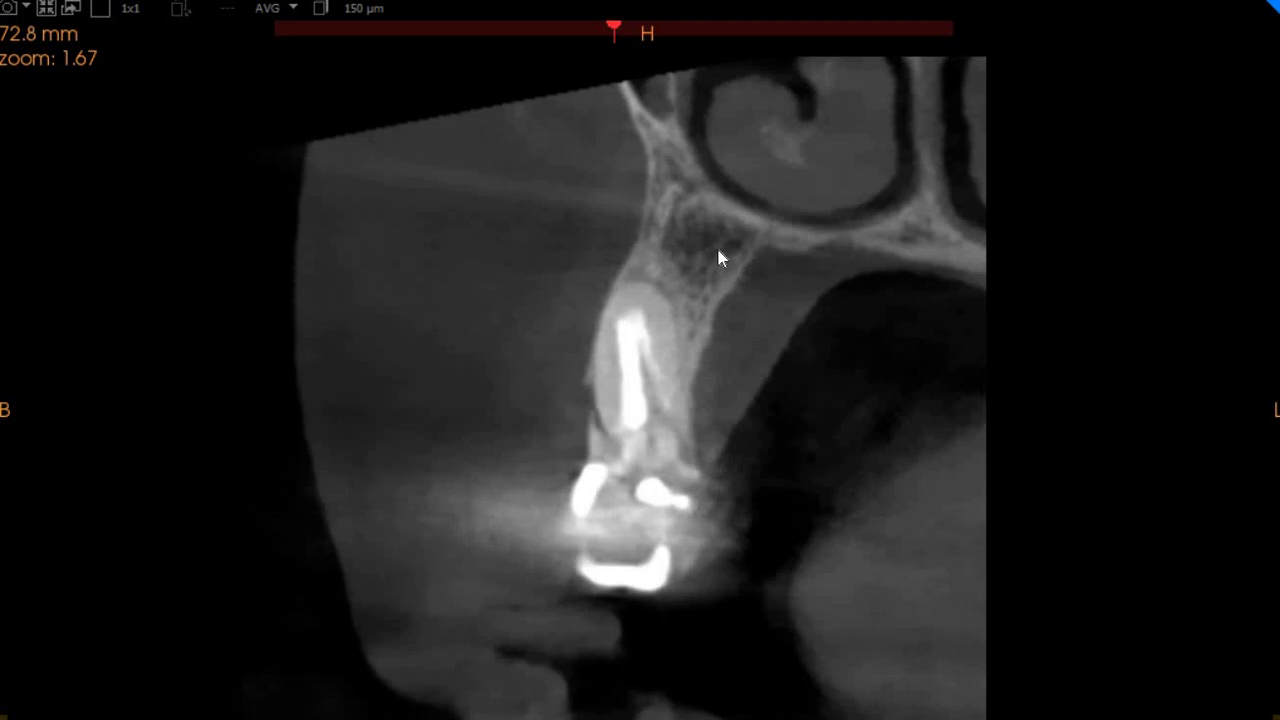
pyautogui.scroll(2, 717, 259)
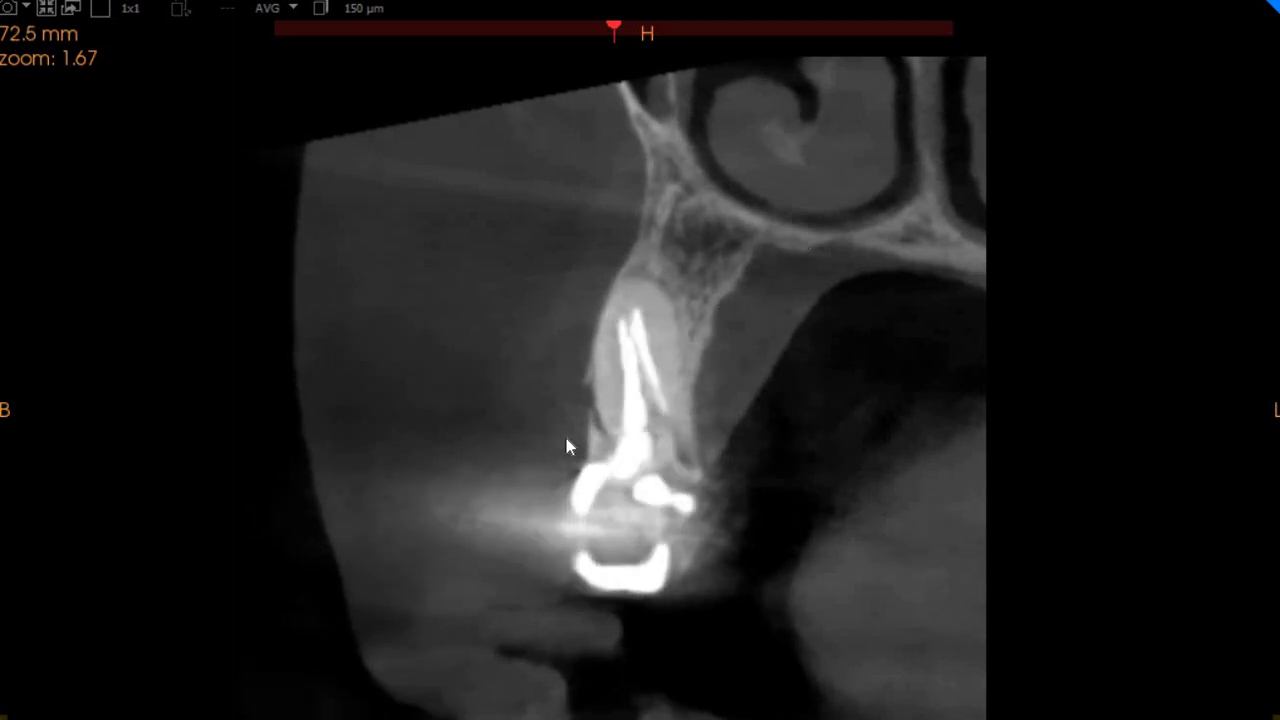
pyautogui.moveTo(428, 456); pyautogui.dragTo(581, 440)
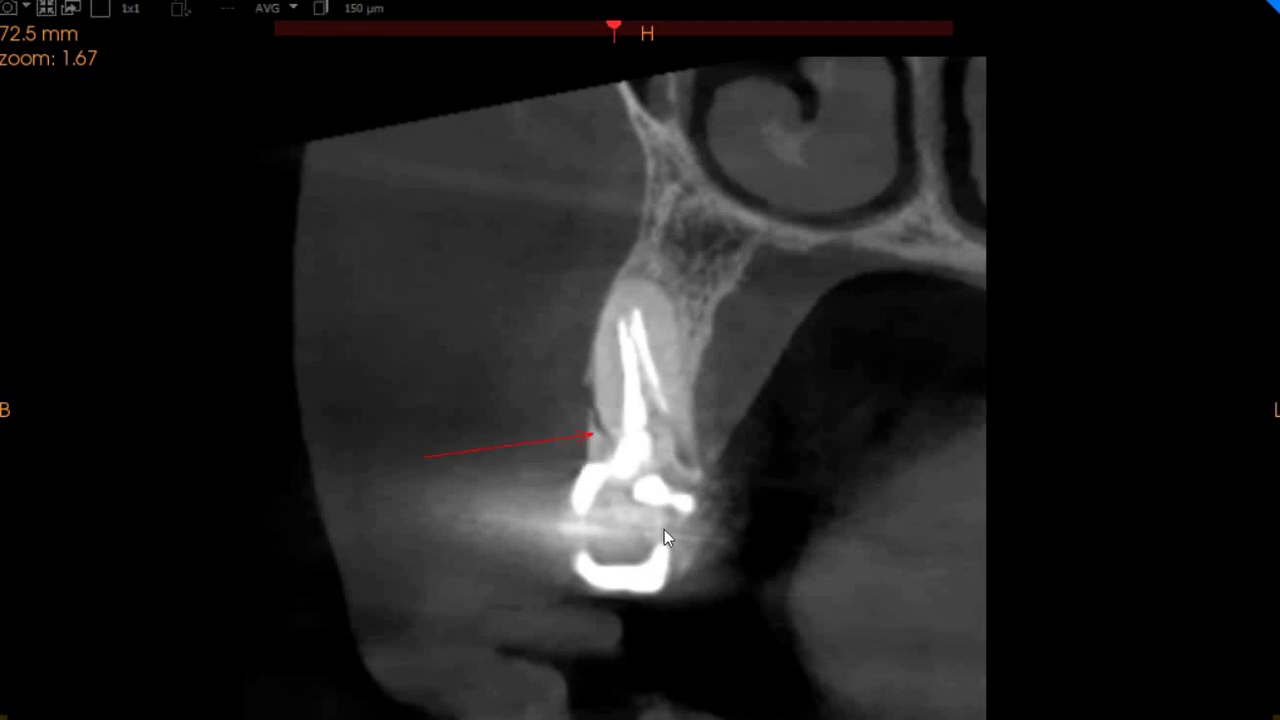
# Measure the width and height of the toothless alveolar ridge on the 80.4 mm cross-section
pyautogui.scroll(-3, 593, 461)
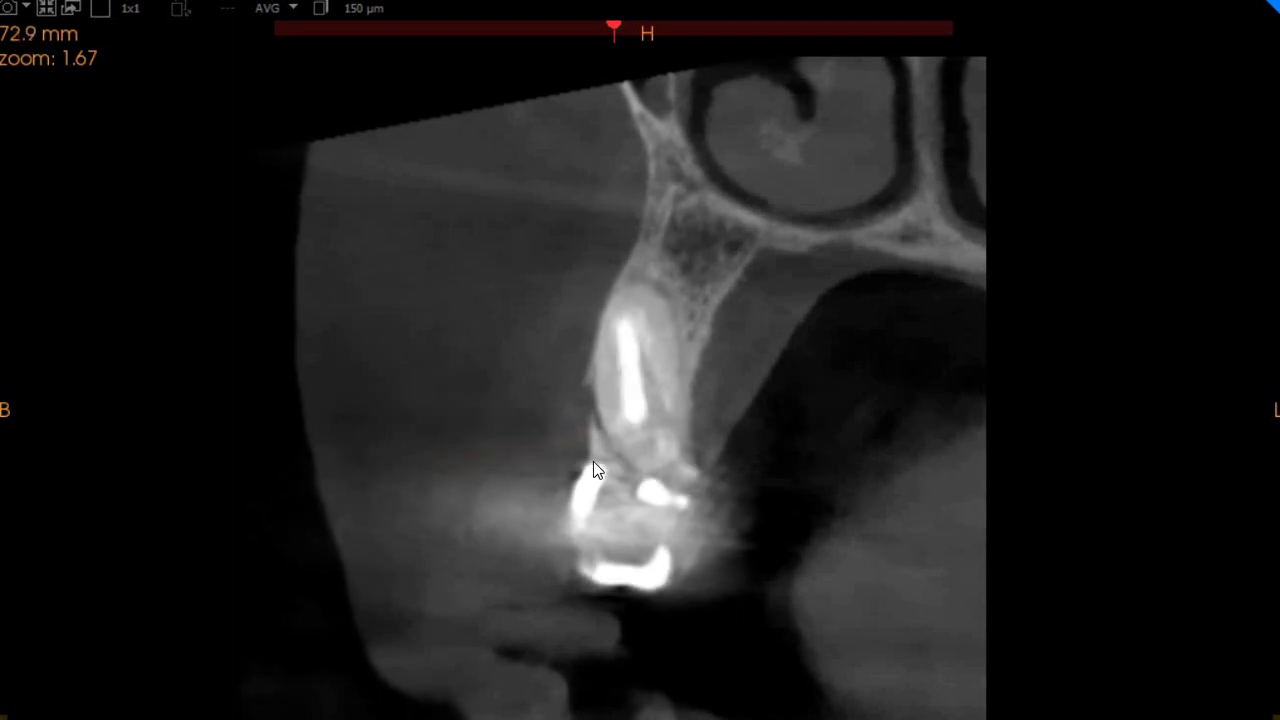
pyautogui.scroll(2, 620, 480)
pyautogui.scroll(-4, 620, 480)
pyautogui.scroll(6, 620, 480)
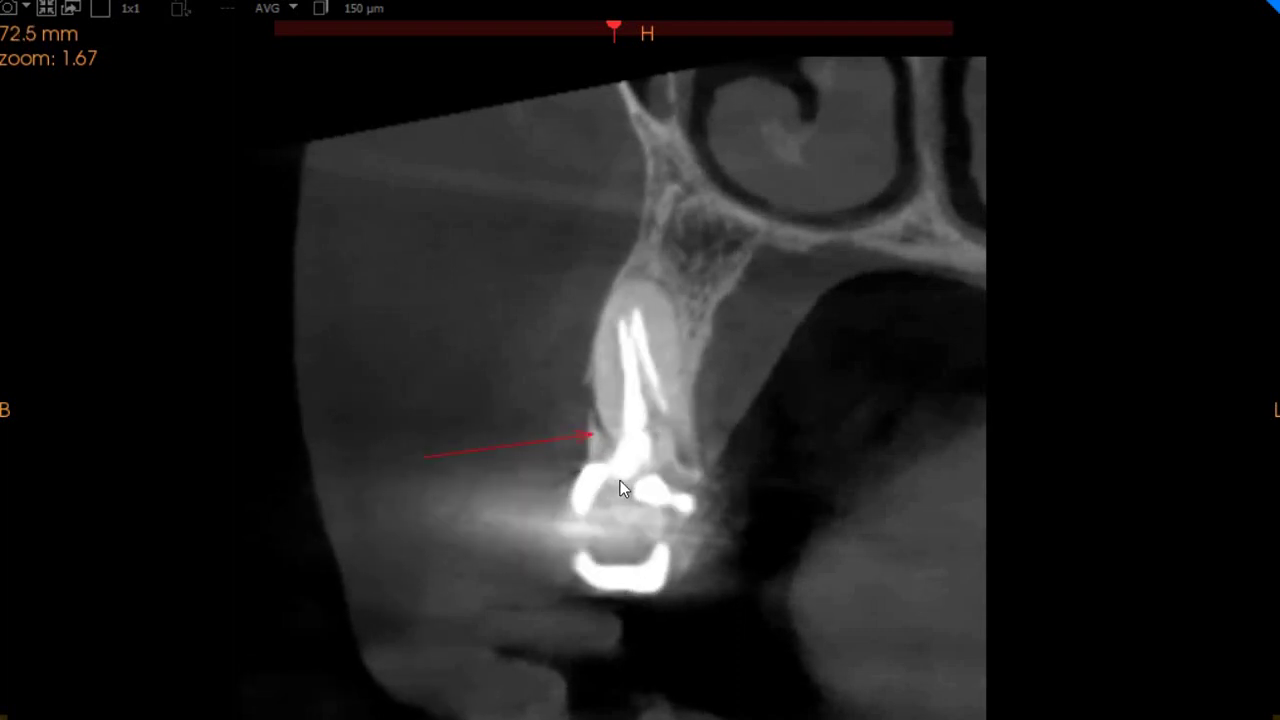
pyautogui.scroll(-1, 600, 459)
pyautogui.scroll(-10, 639, 388)
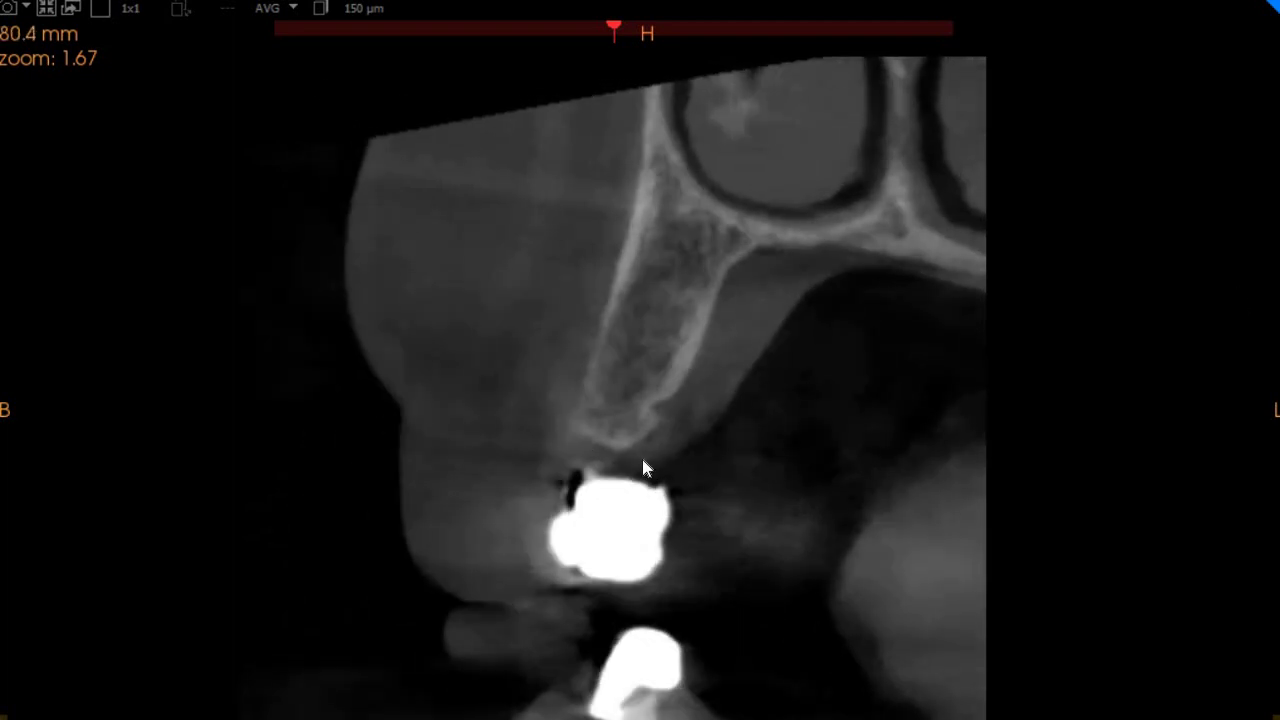
pyautogui.moveTo(571, 423)
pyautogui.mouseDown()
pyautogui.moveTo(632, 449)
pyautogui.moveTo(620, 371)
pyautogui.moveTo(688, 227)
pyautogui.mouseUp()
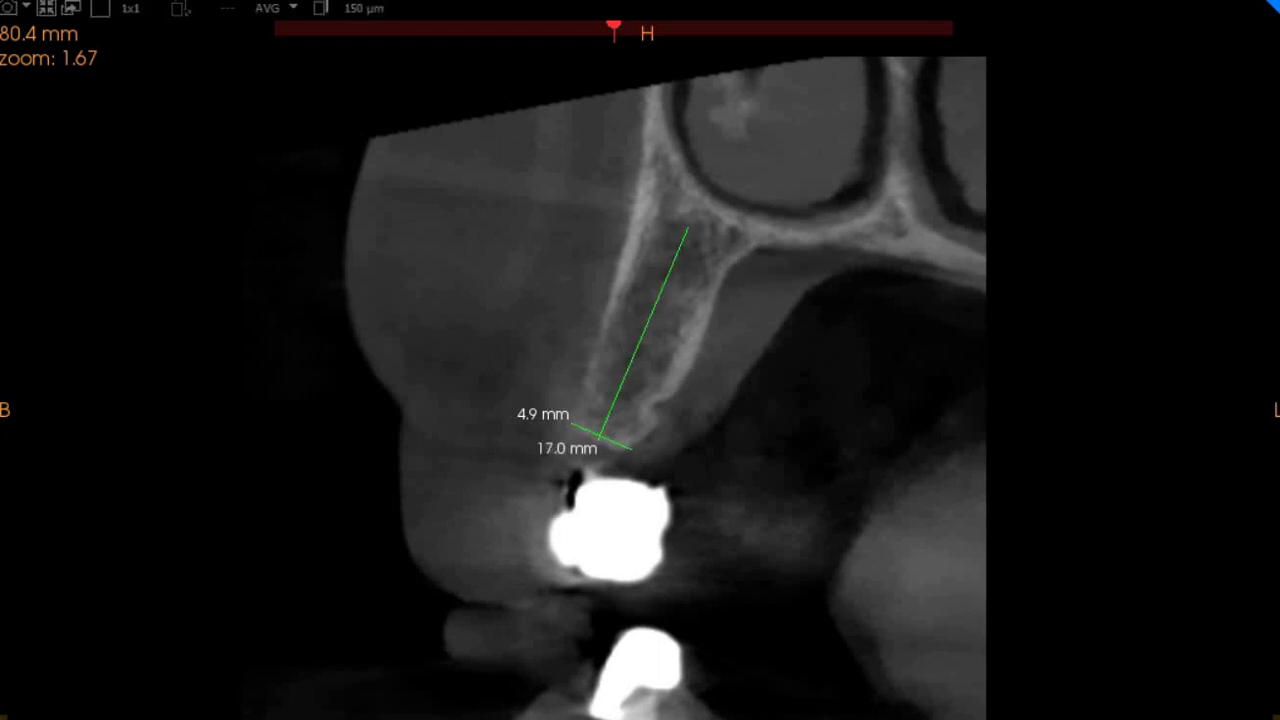
# Examine the root and crown of the next crowned tooth on the cross-sections from about 82 to 86 mm
pyautogui.scroll(-17, 1027, 351)
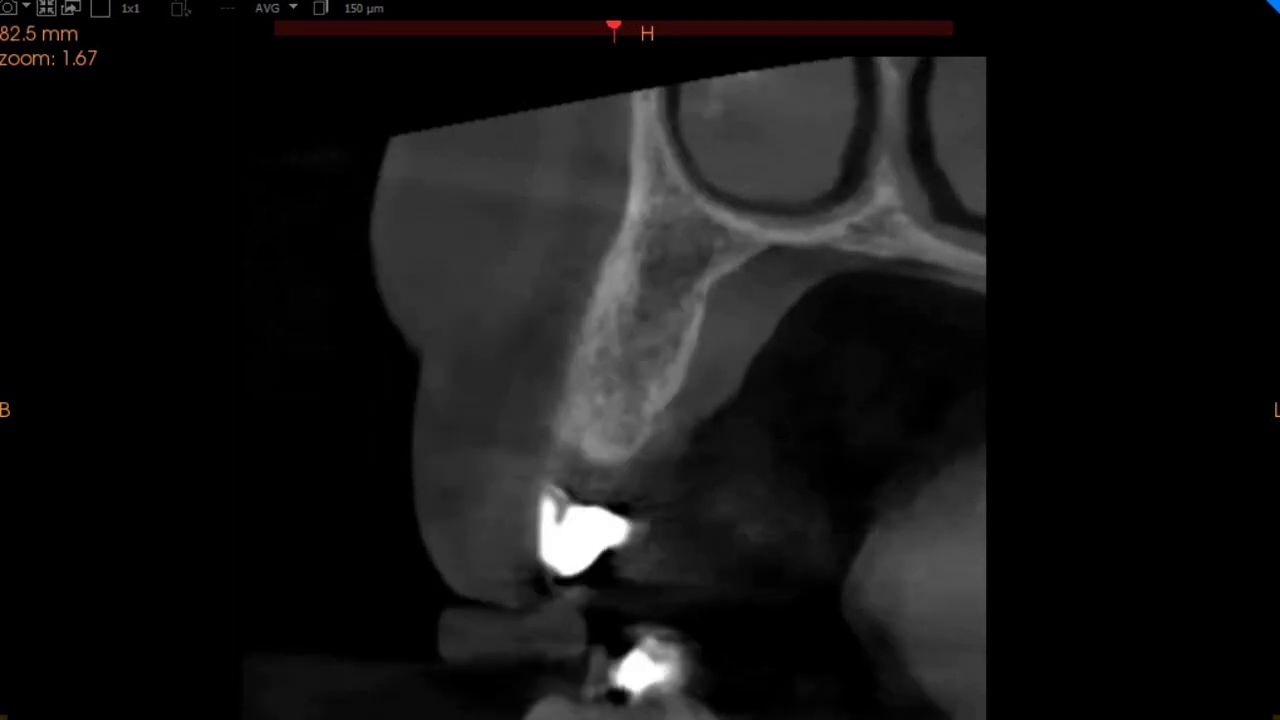
pyautogui.scroll(-1, 1031, 344)
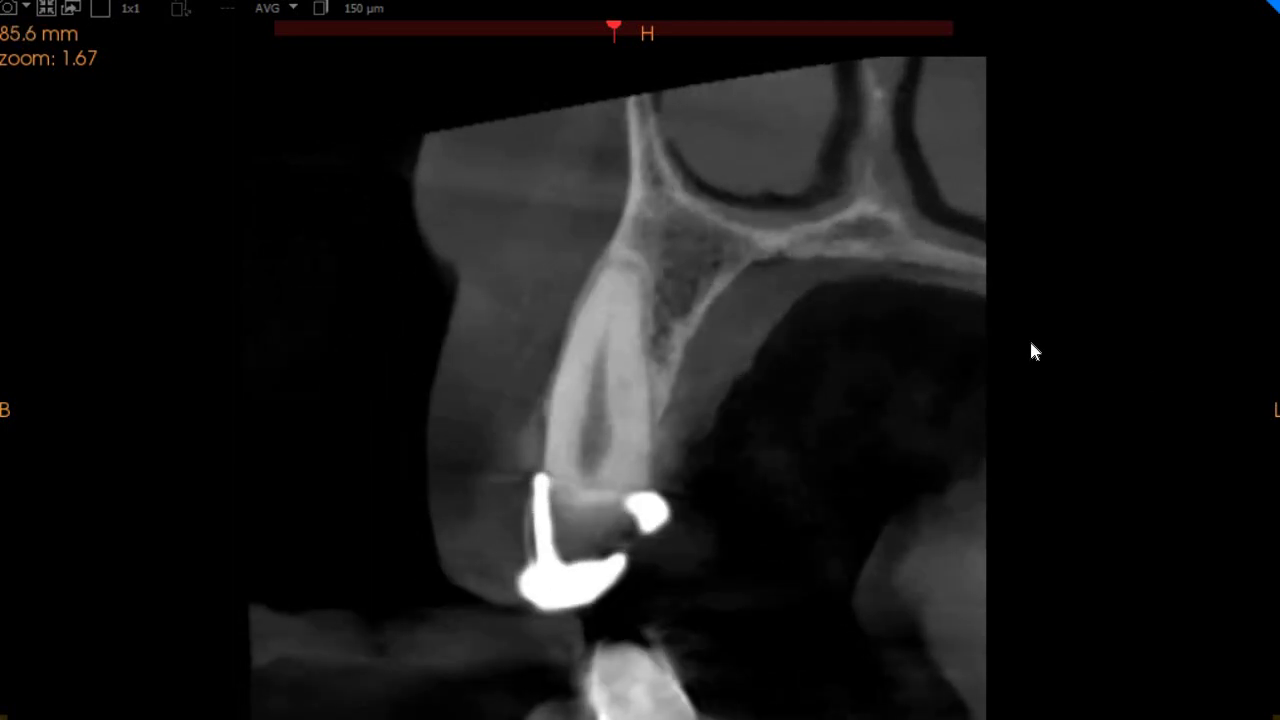
pyautogui.scroll(8, 1031, 343)
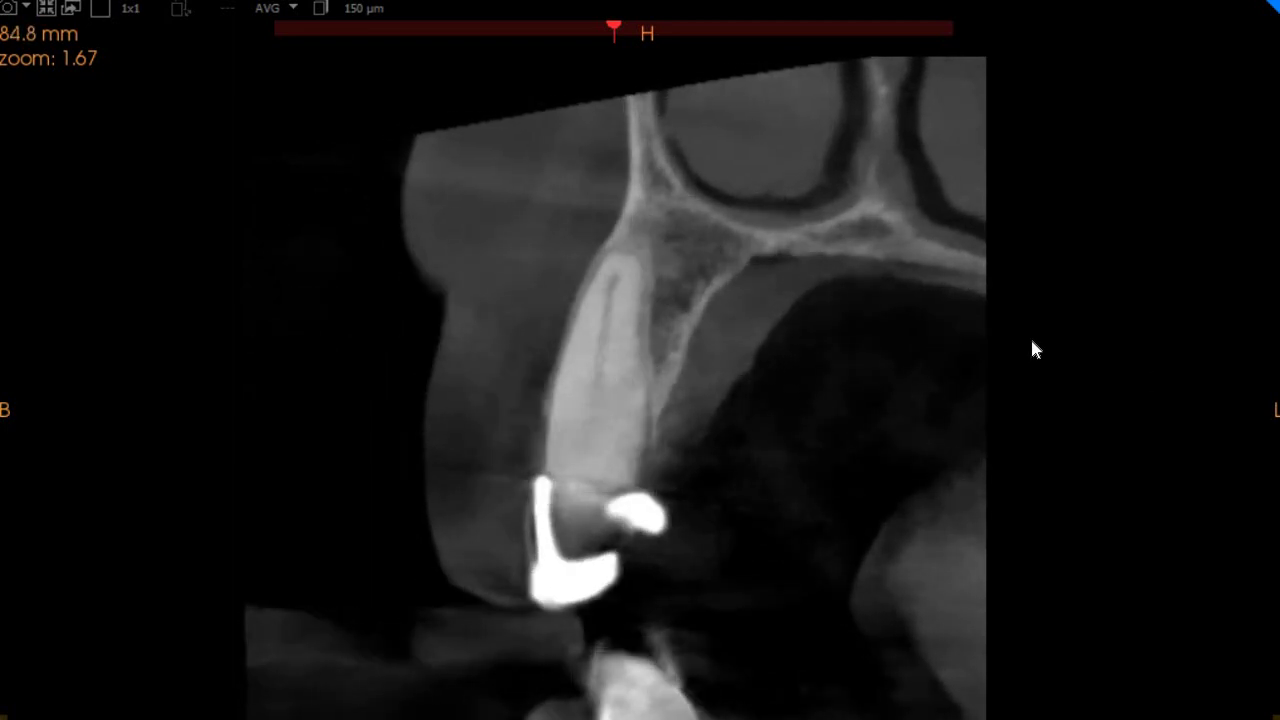
pyautogui.scroll(10, 1035, 349)
pyautogui.scroll(-3, 869, 355)
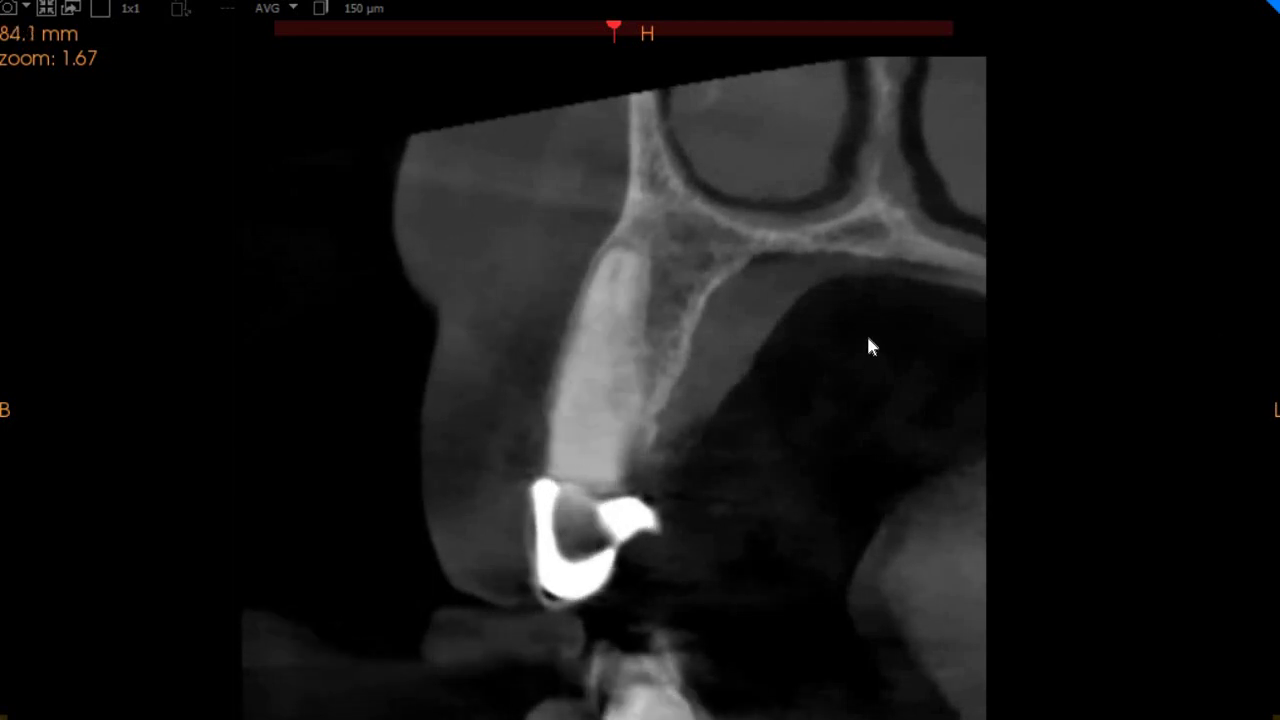
pyautogui.scroll(-15, 869, 347)
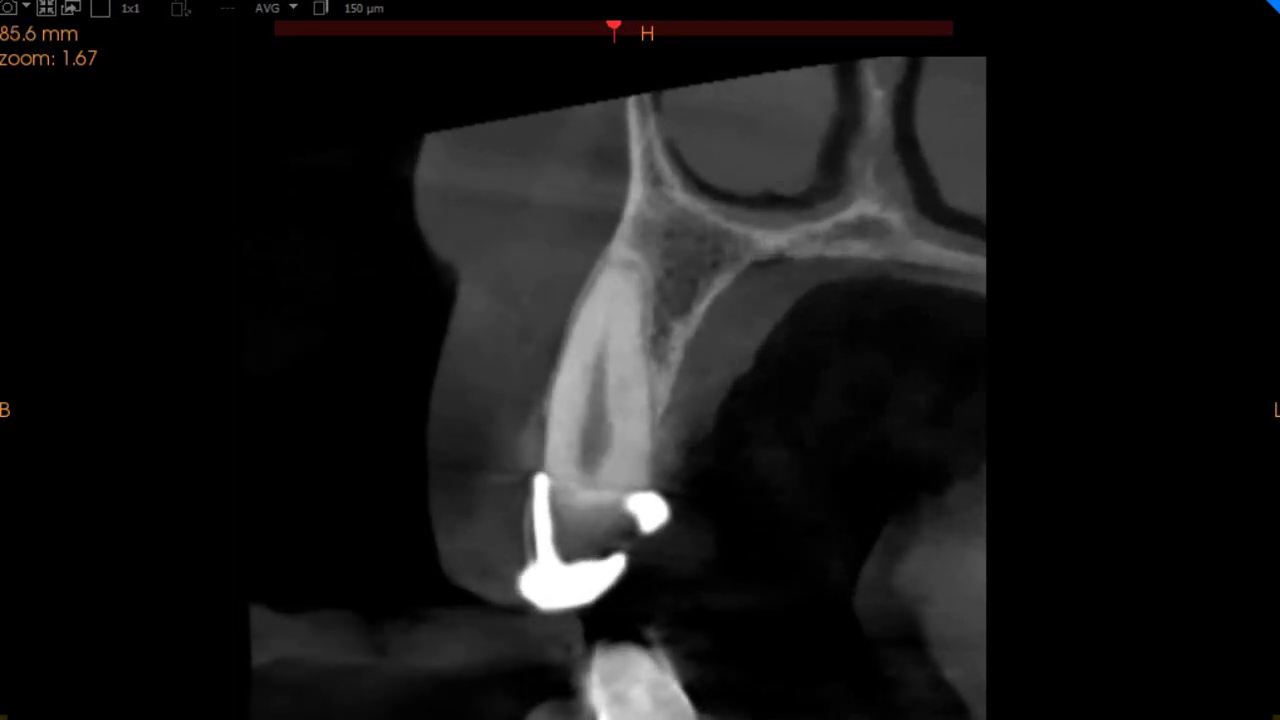
# Examine the uncrowned front tooth and the adjacent crowned, root-filled tooth on the cross-sections from about 91 to 98 mm
pyautogui.scroll(-20, 1017, 360)
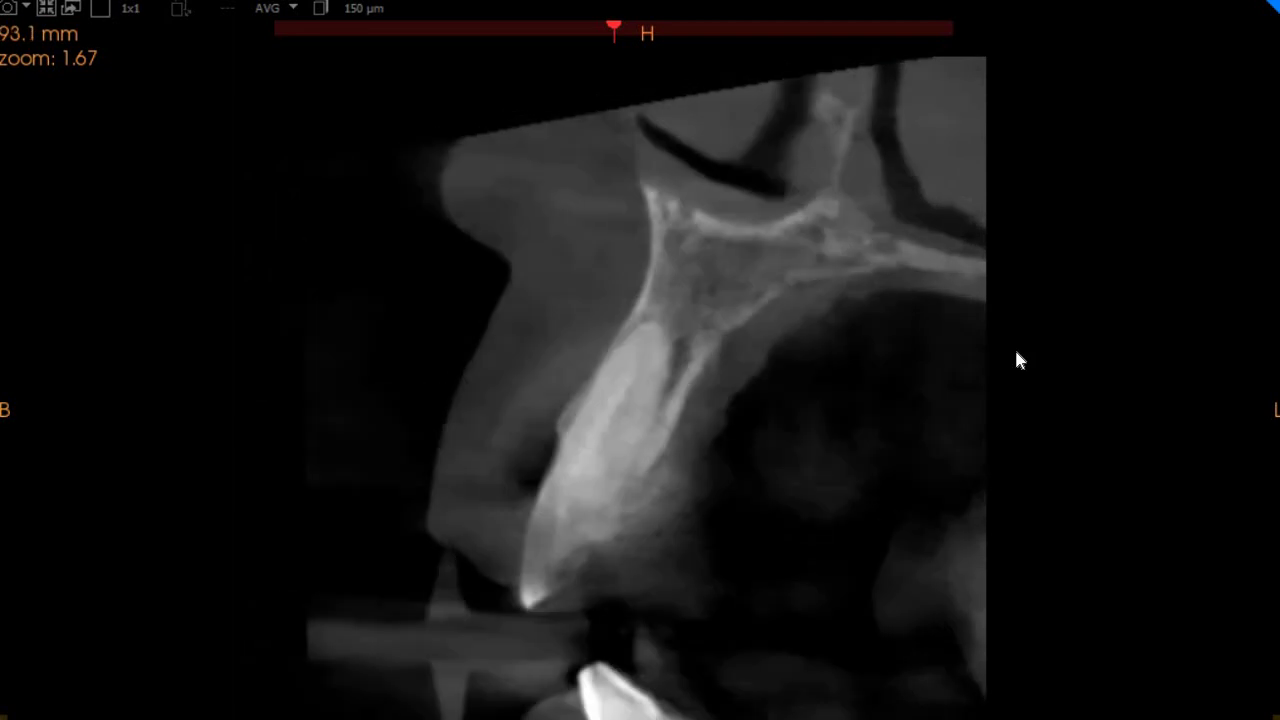
pyautogui.scroll(2, 1020, 335)
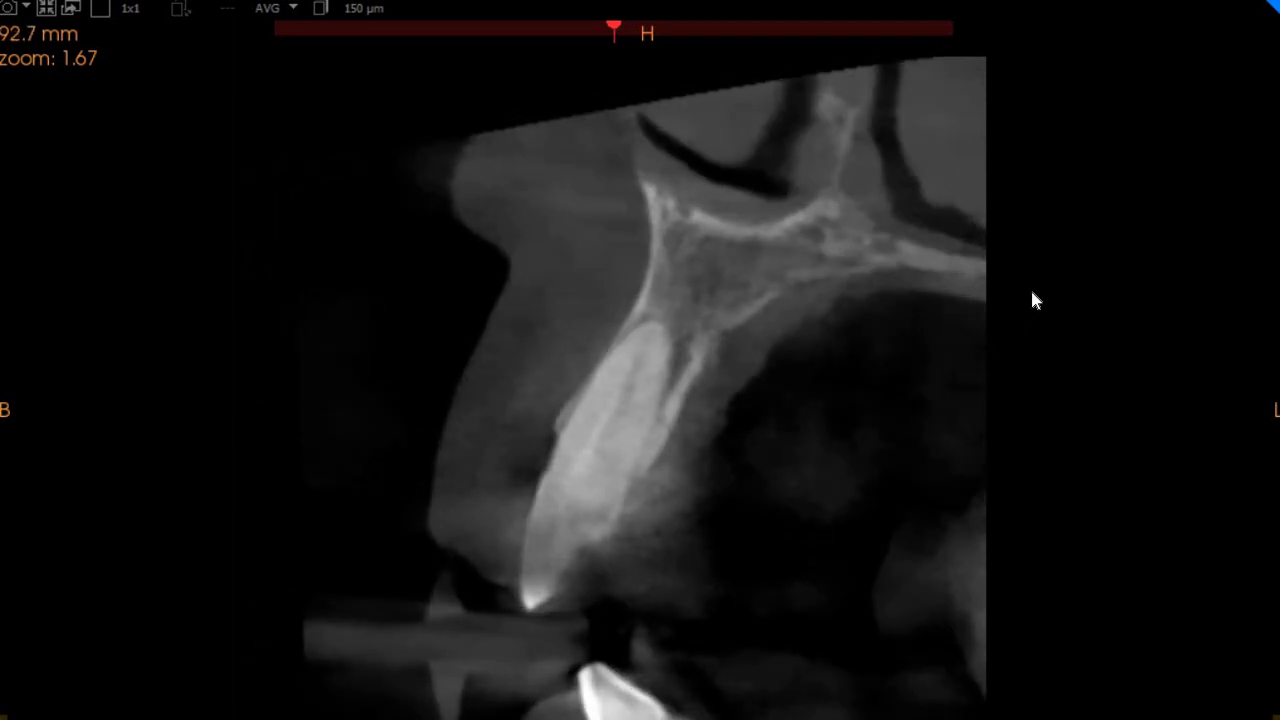
pyautogui.scroll(6, 1035, 300)
pyautogui.scroll(-14, 1040, 300)
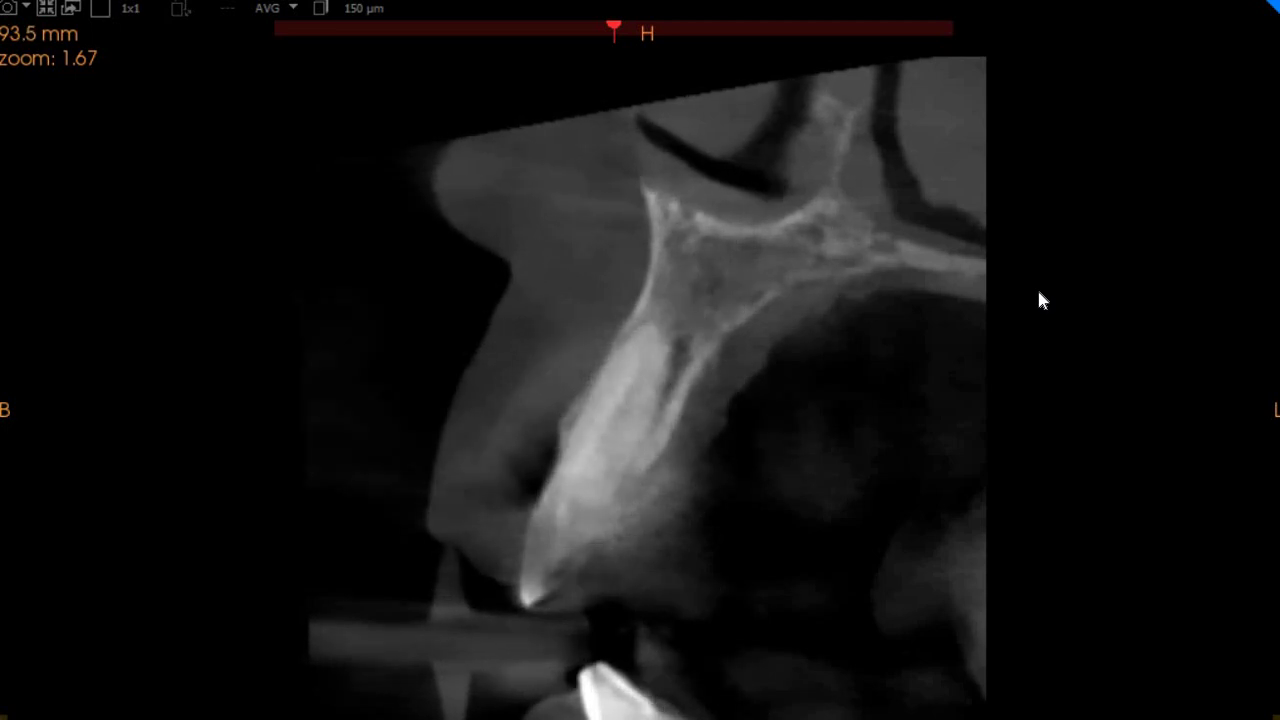
pyautogui.scroll(10, 1038, 293)
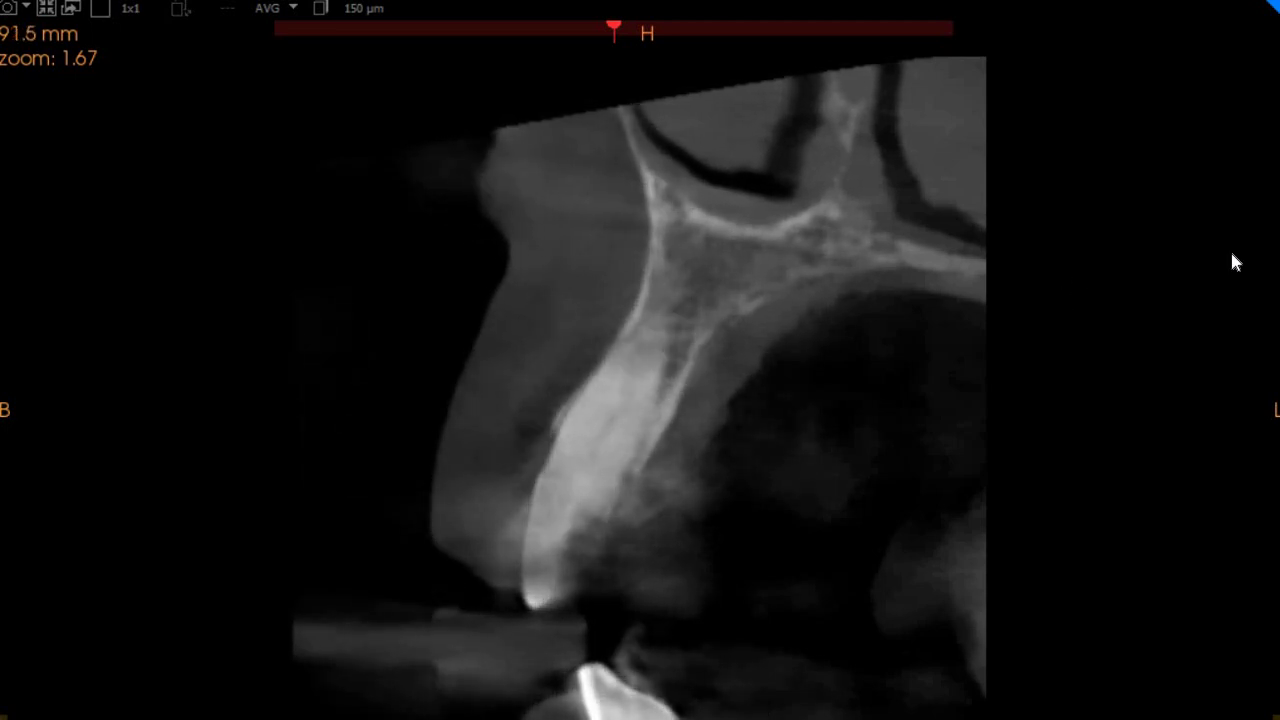
pyautogui.scroll(-2, 1233, 258)
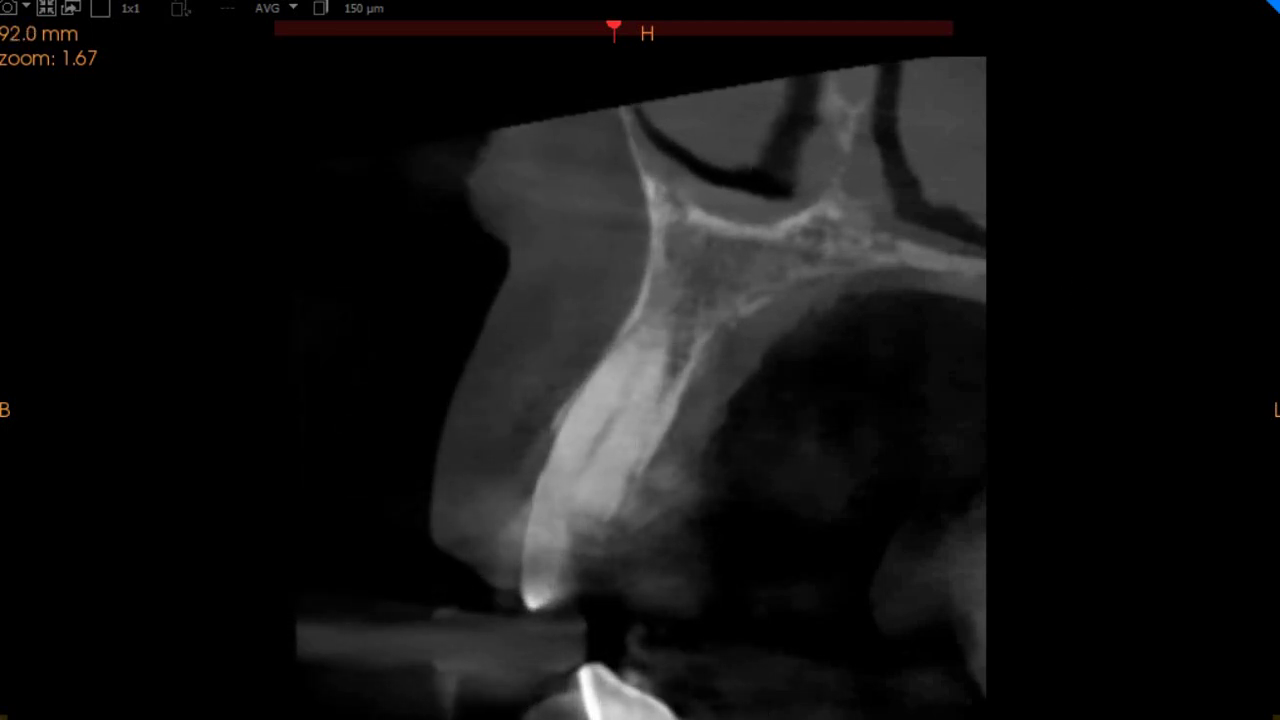
pyautogui.scroll(-15, 1116, 340)
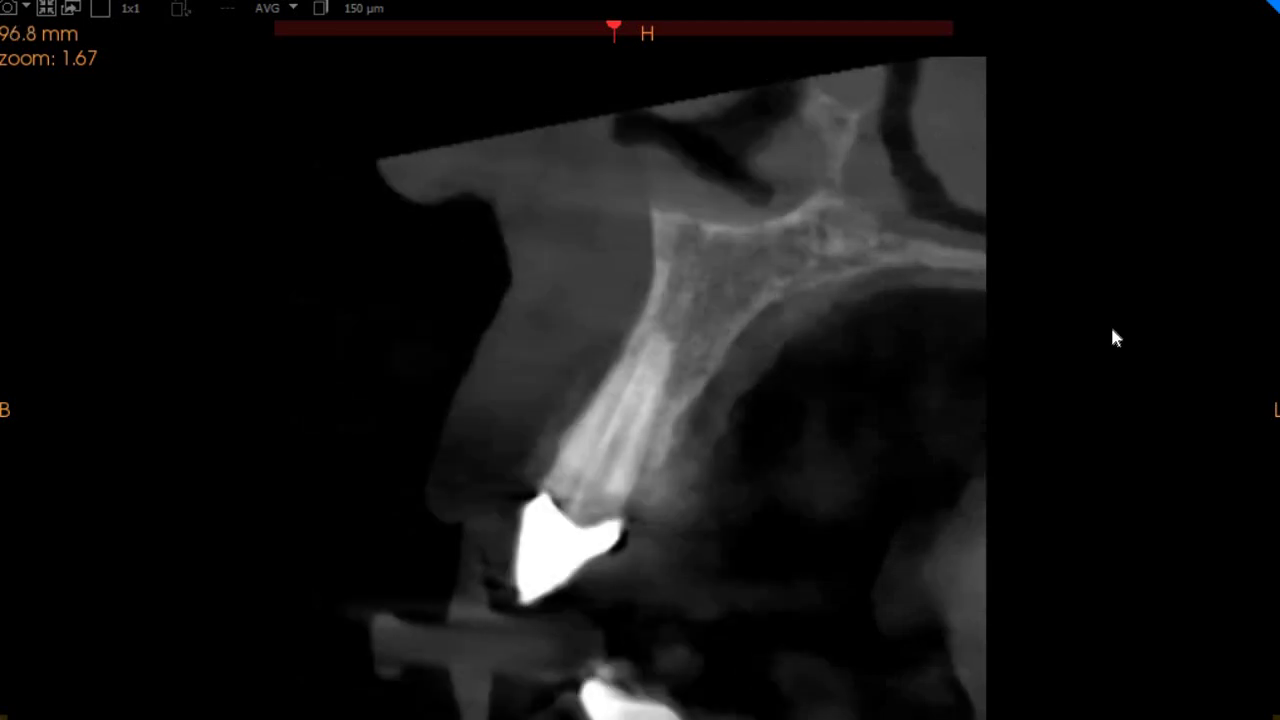
pyautogui.scroll(-2, 1116, 338)
pyautogui.scroll(-3, 1112, 336)
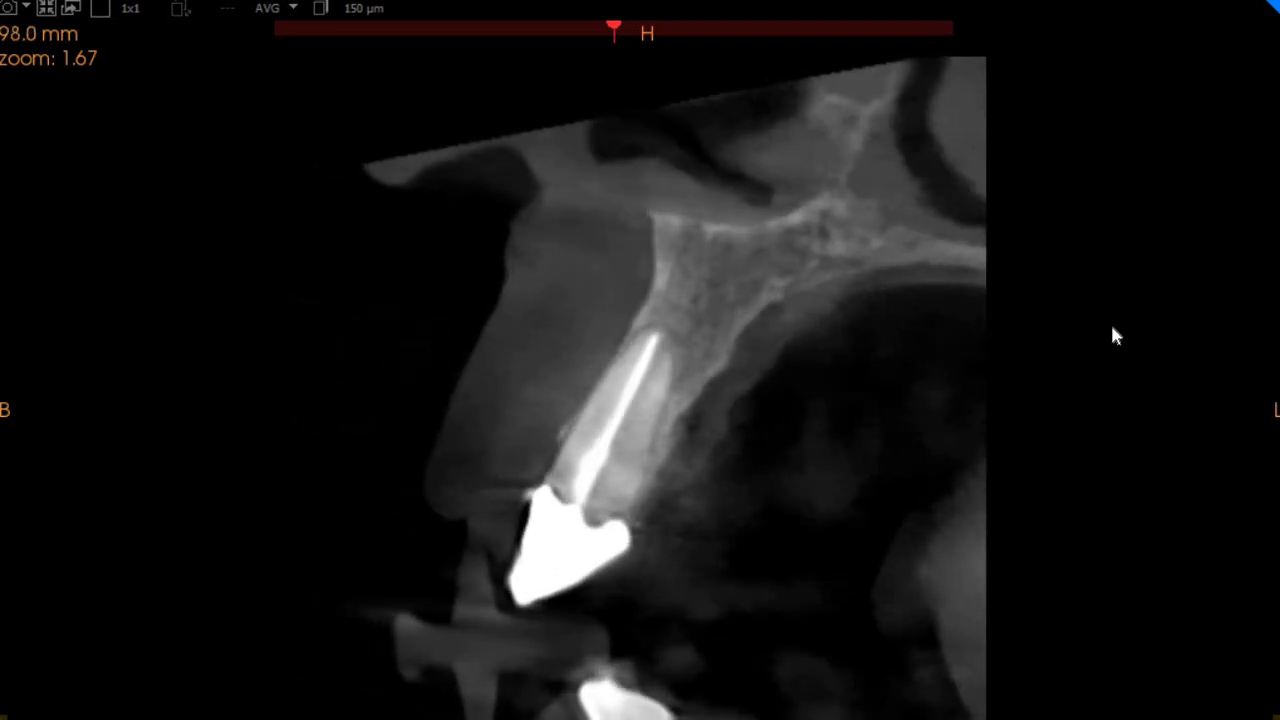
# Examine the root filling and root tip of the crowned tooth on the cross-sections around 98 mm
pyautogui.scroll(-2, 1110, 305)
pyautogui.scroll(3, 1110, 300)
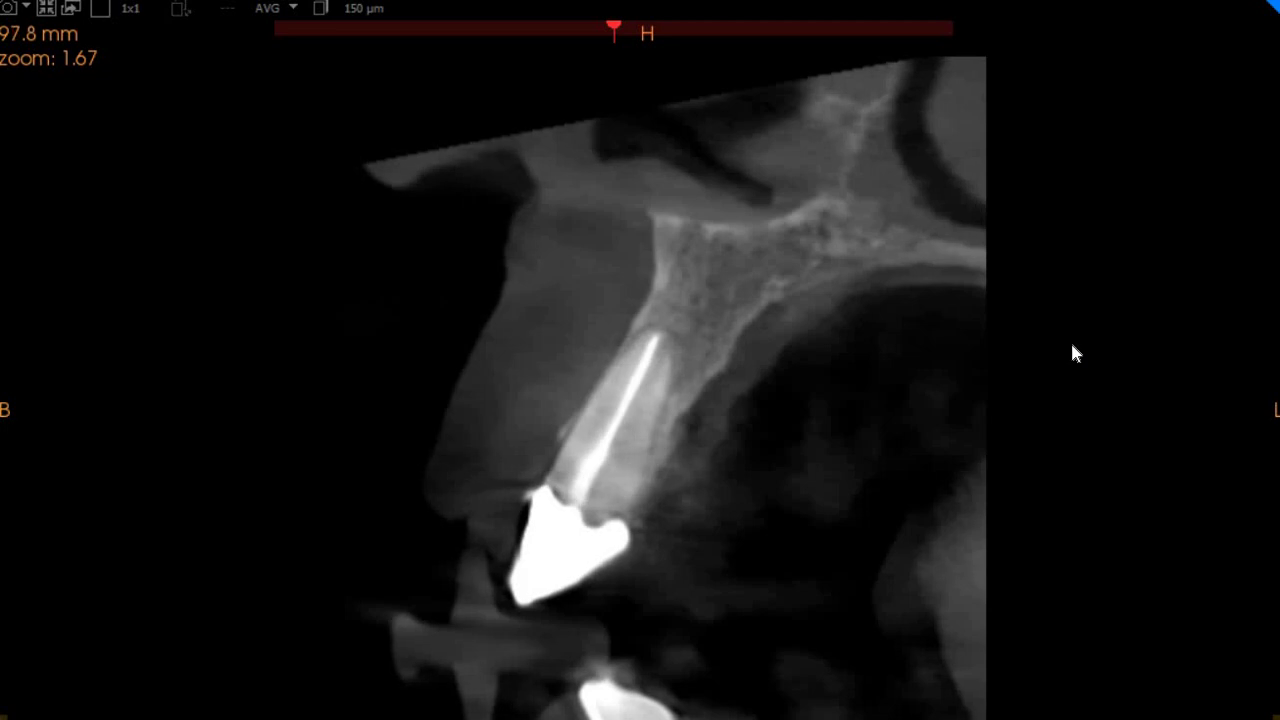
pyautogui.scroll(-2, 1055, 340)
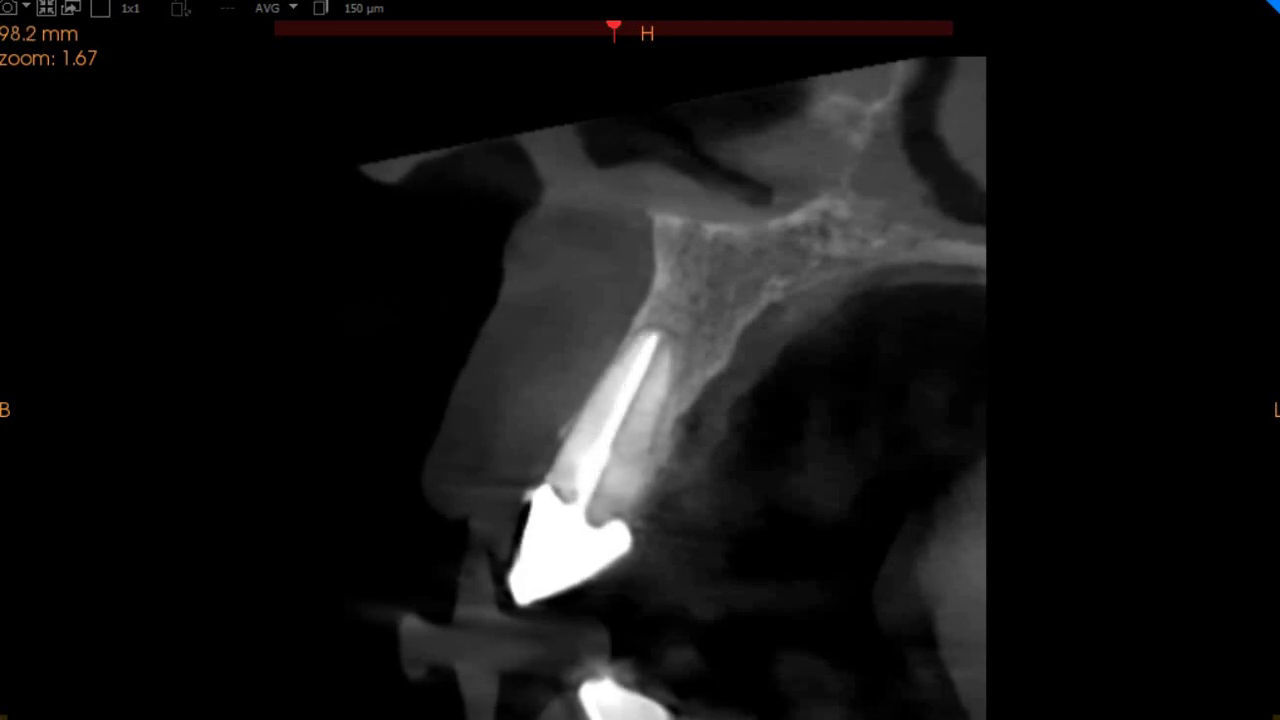
pyautogui.scroll(12, 672, 388)
# Measure the width and height of the toothless alveolar ridge on the 107.0 mm cross-section
pyautogui.scroll(-20, 672, 388)
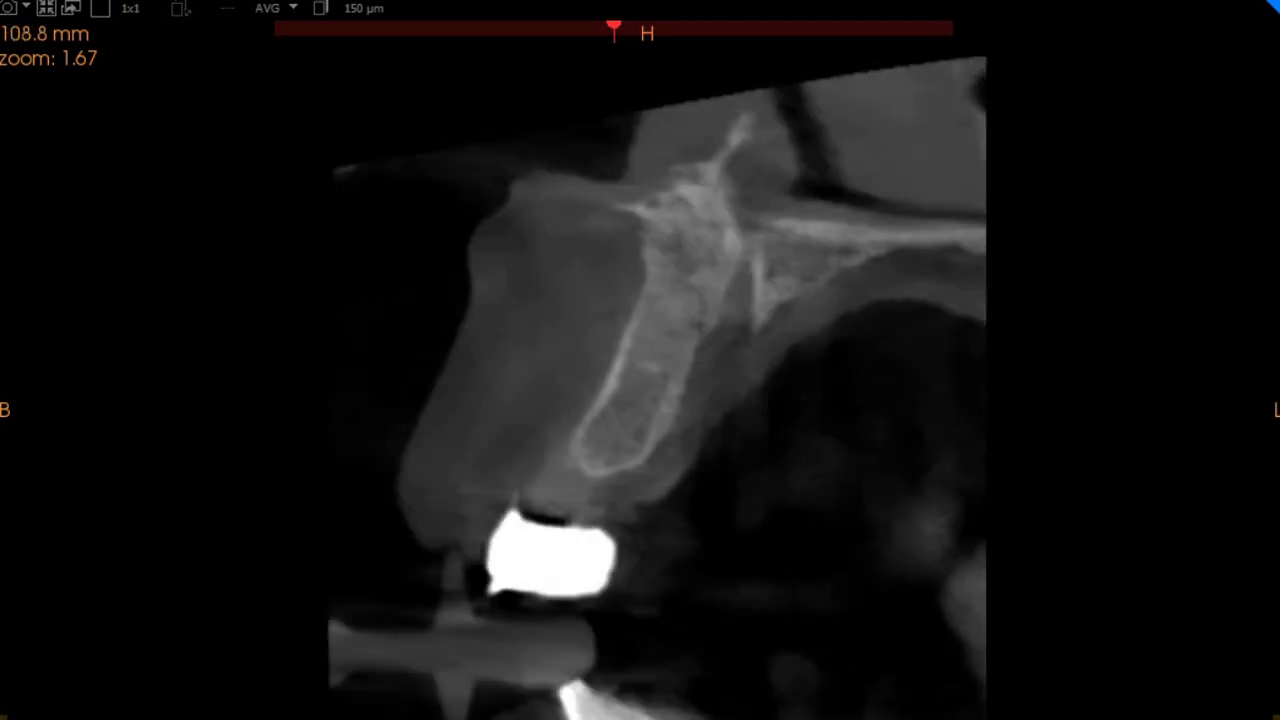
pyautogui.scroll(12, 1010, 334)
pyautogui.scroll(-2, 223, 246)
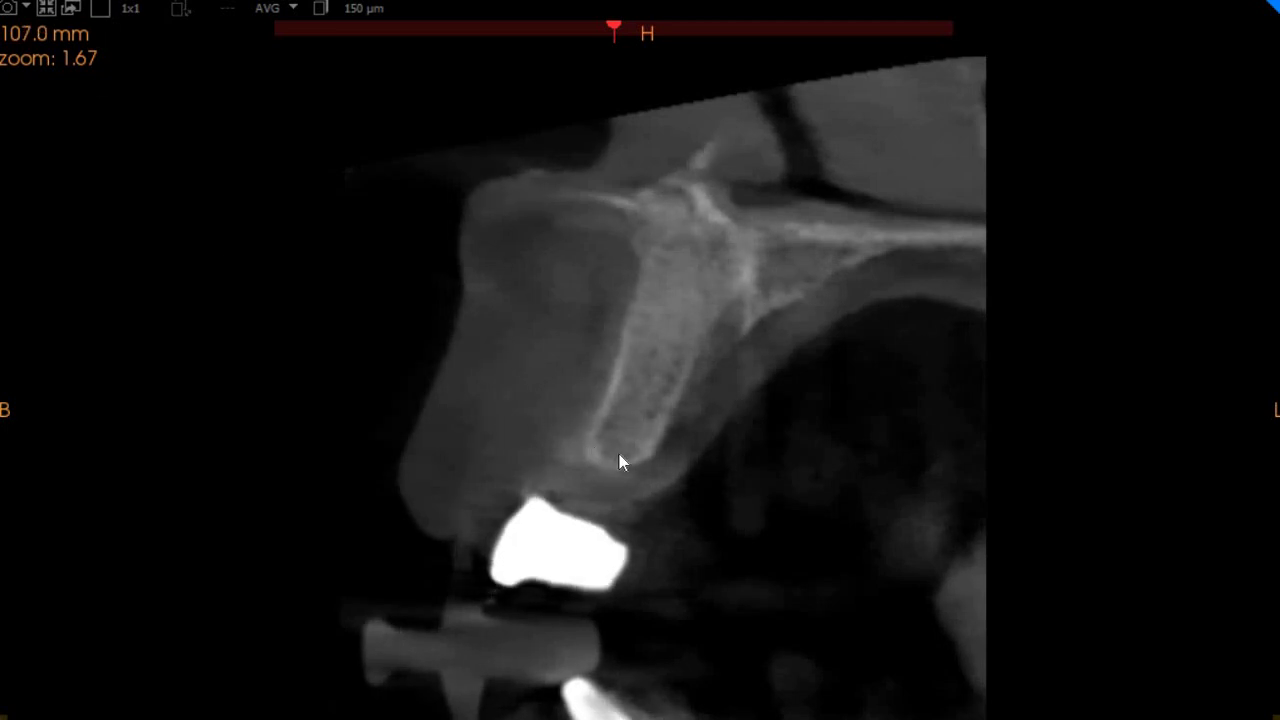
pyautogui.moveTo(585, 446)
pyautogui.mouseDown()
pyautogui.moveTo(650, 463)
pyautogui.moveTo(640, 314)
pyautogui.moveTo(689, 252)
pyautogui.mouseUp()
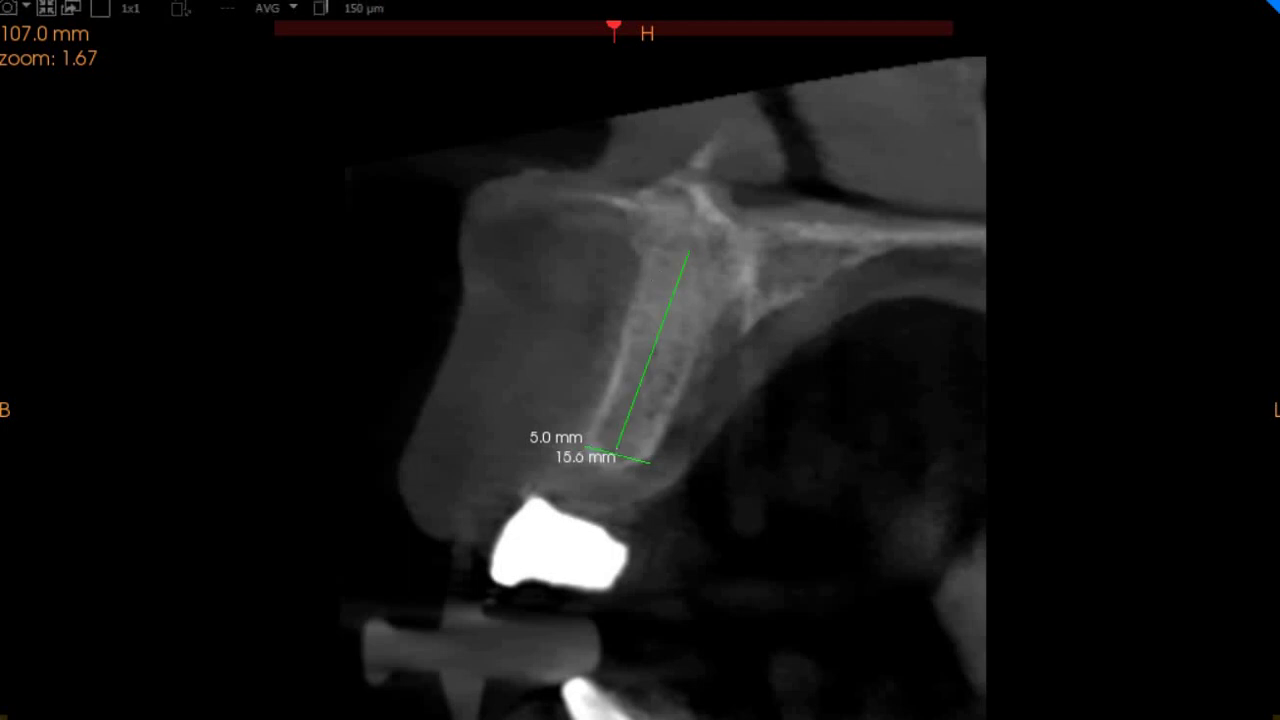
# Mark the dark gap at the buccal crown margin of the next crowned tooth with an arrow on the 111.0 mm cross-section
pyautogui.scroll(-4, 650, 388)
pyautogui.scroll(2, 991, 380)
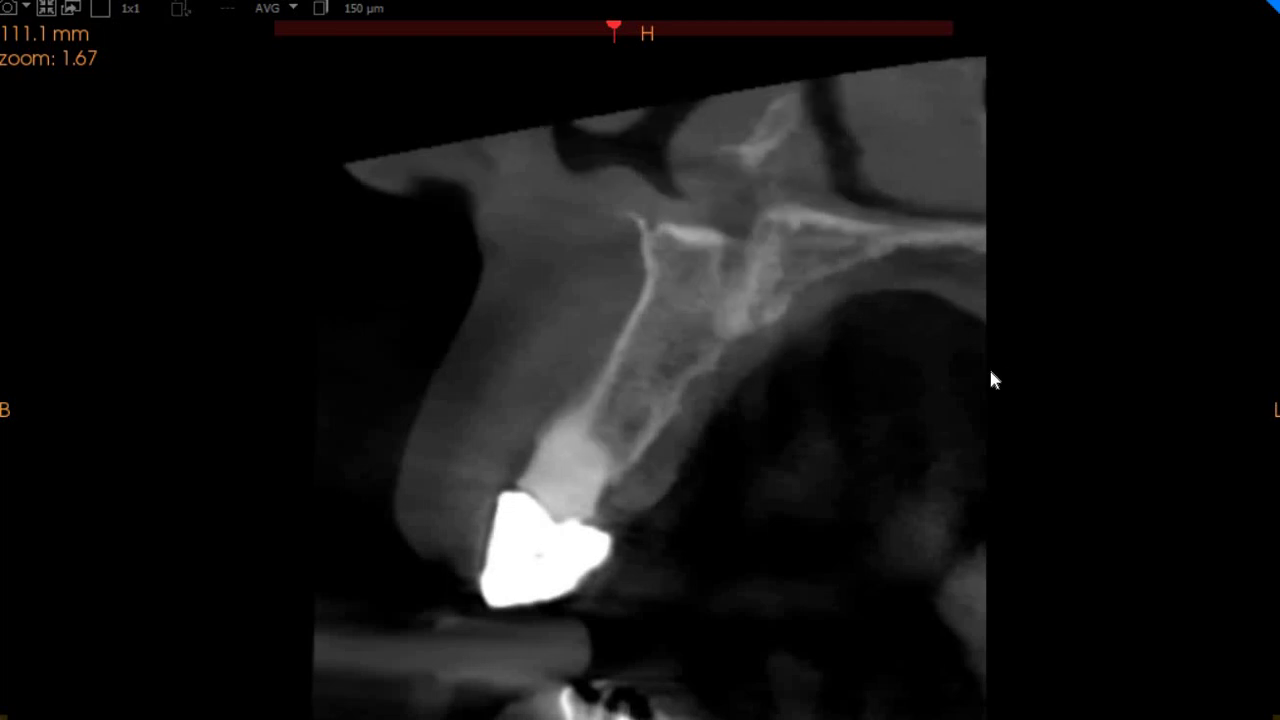
pyautogui.scroll(-3, 991, 380)
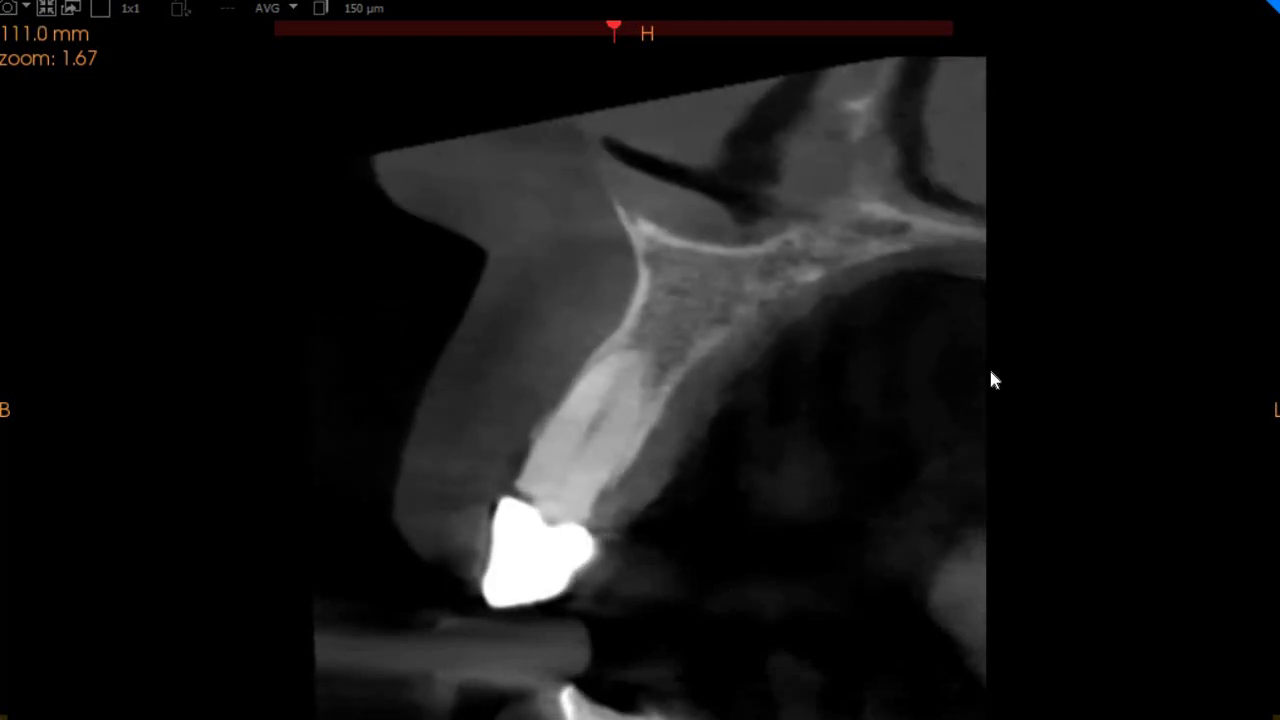
pyautogui.scroll(3, 976, 386)
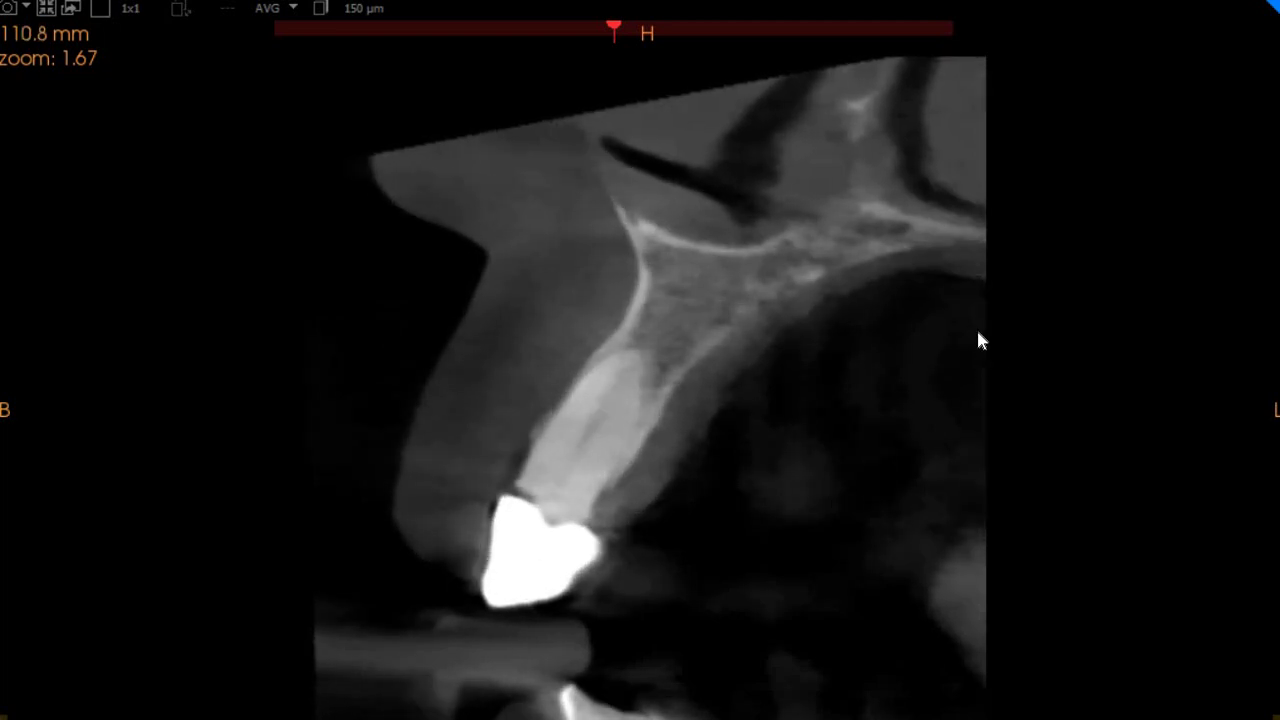
pyautogui.scroll(-1, 982, 294)
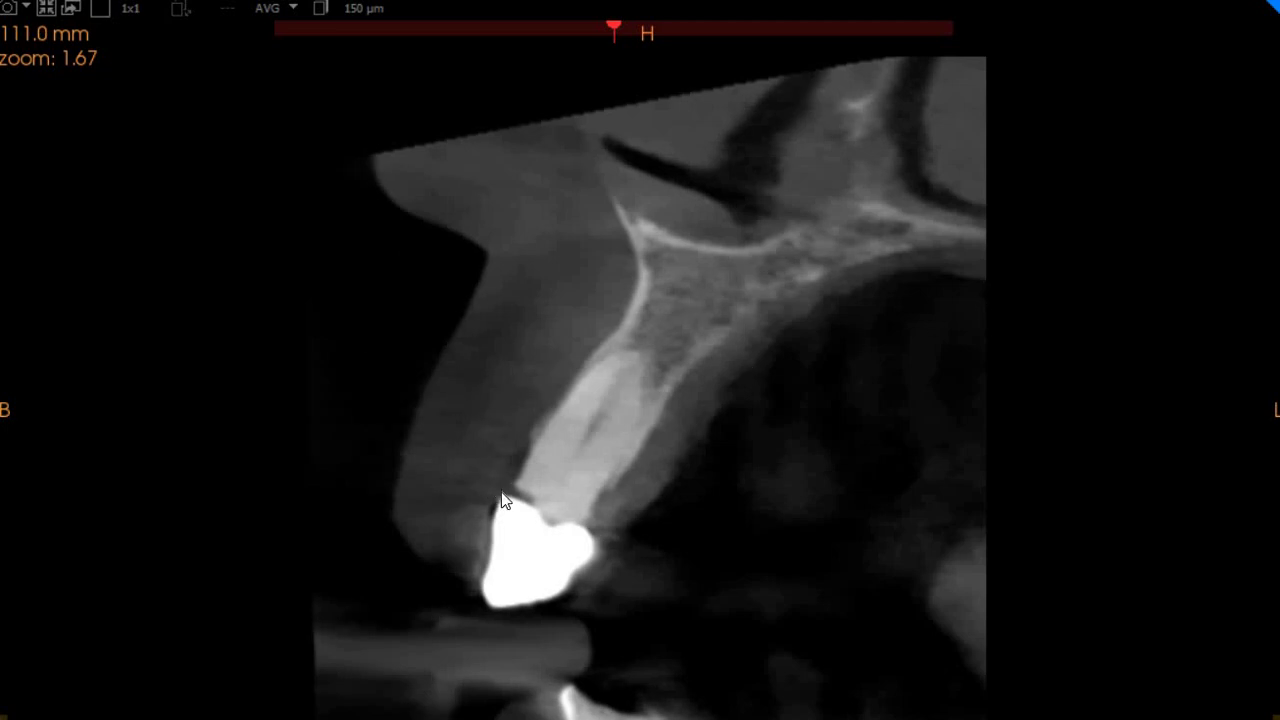
pyautogui.moveTo(509, 496); pyautogui.dragTo(362, 506)
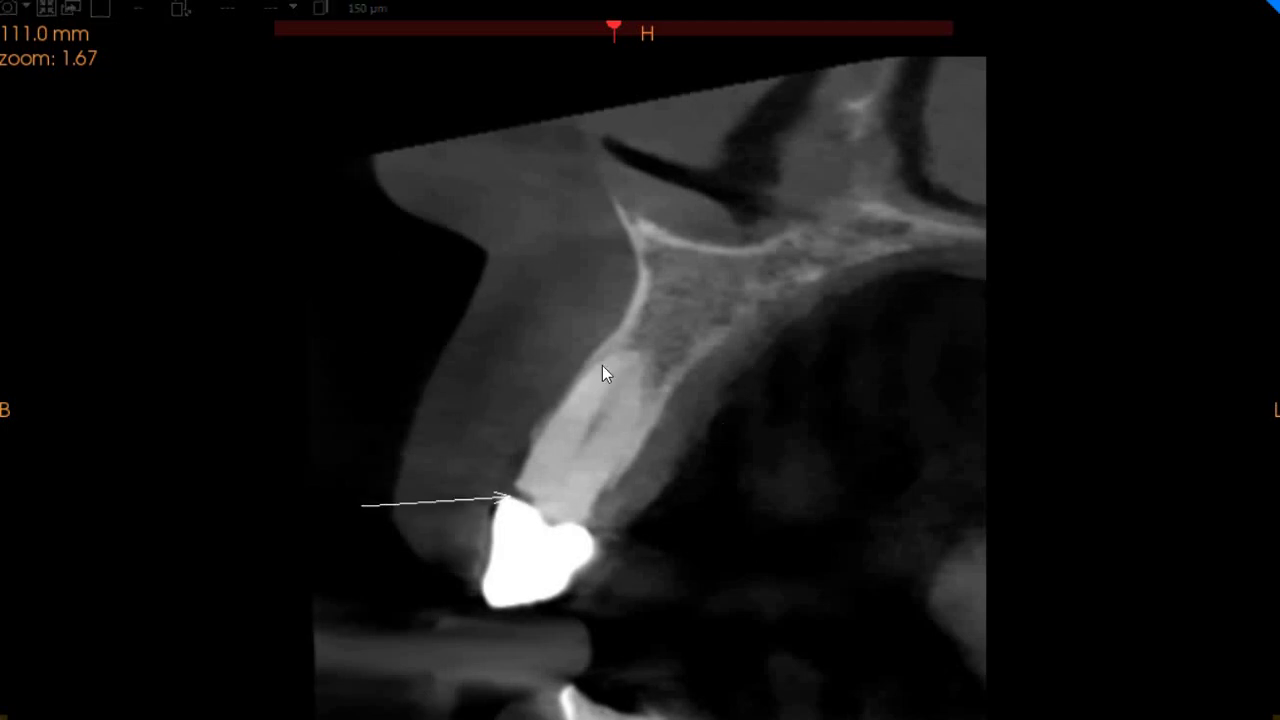
pyautogui.scroll(2, 767, 305)
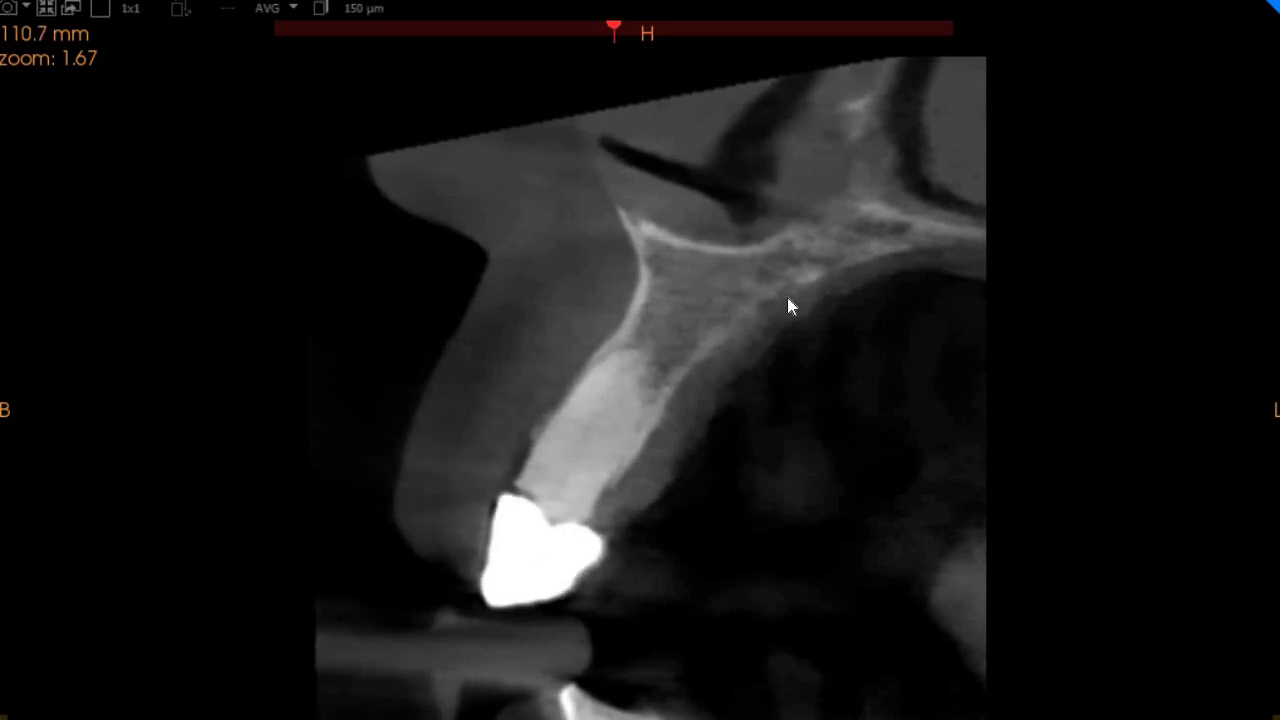
pyautogui.scroll(-1, 771, 404)
pyautogui.scroll(-3, 1155, 240)
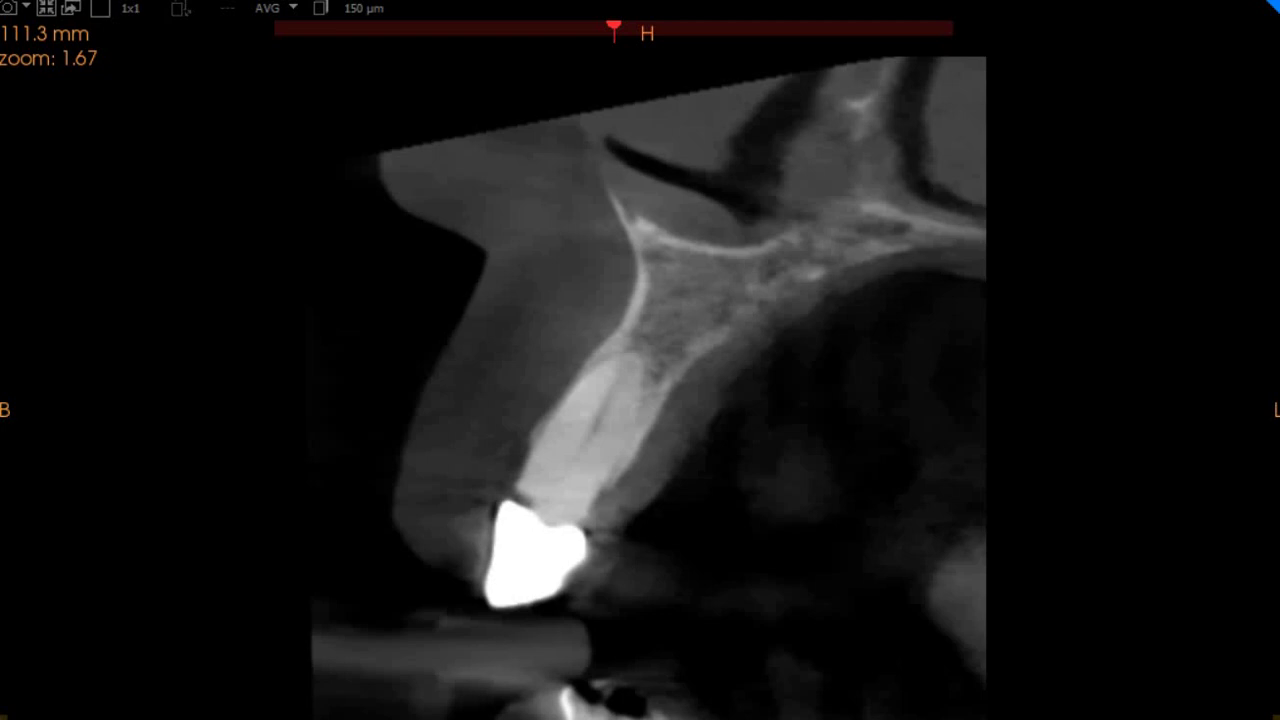
# Examine the crown, pulp and root tip of the uncrowned tooth on the cross-sections from about 116 to 117 mm
pyautogui.scroll(-15, 648, 388)
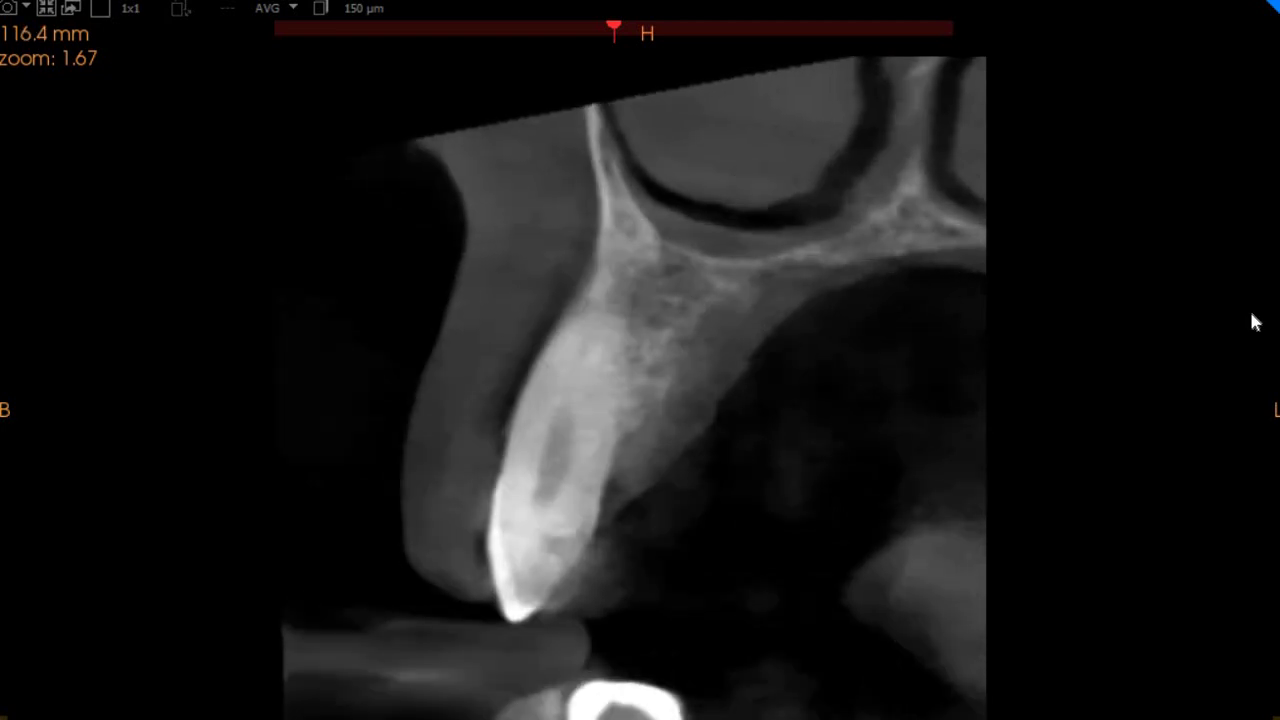
pyautogui.scroll(-4, 1251, 323)
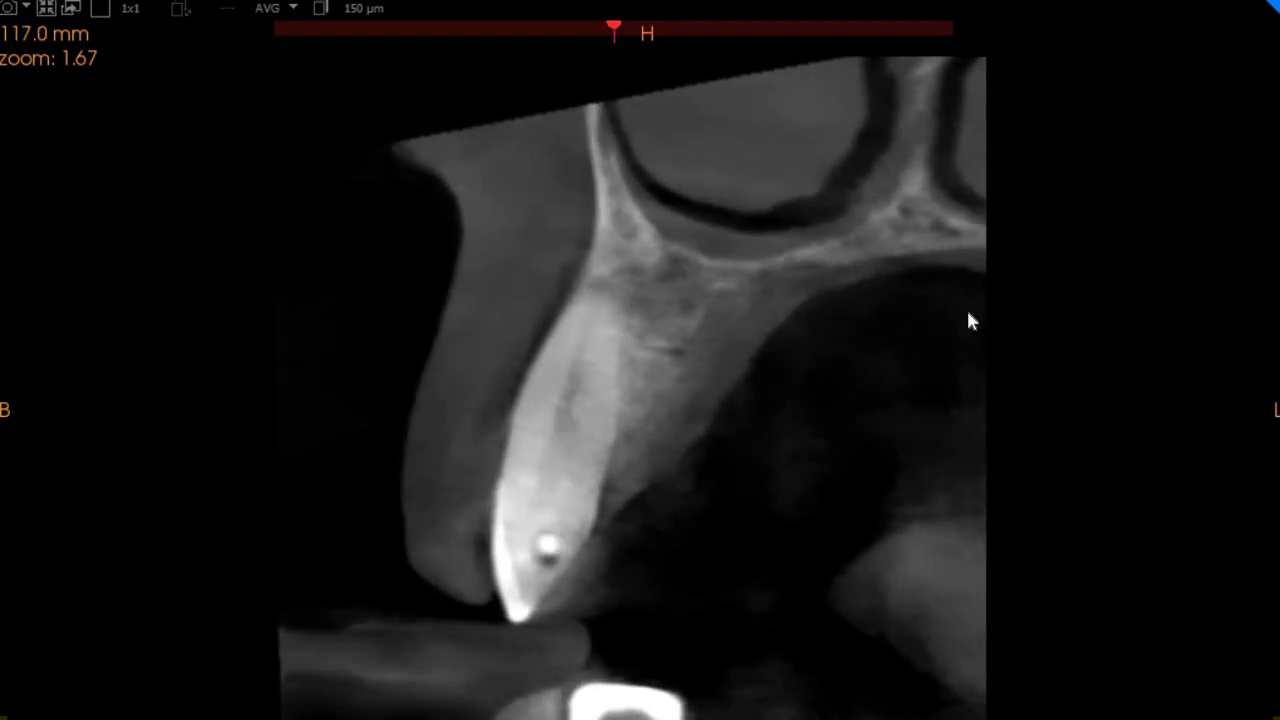
pyautogui.scroll(2, 560, 548)
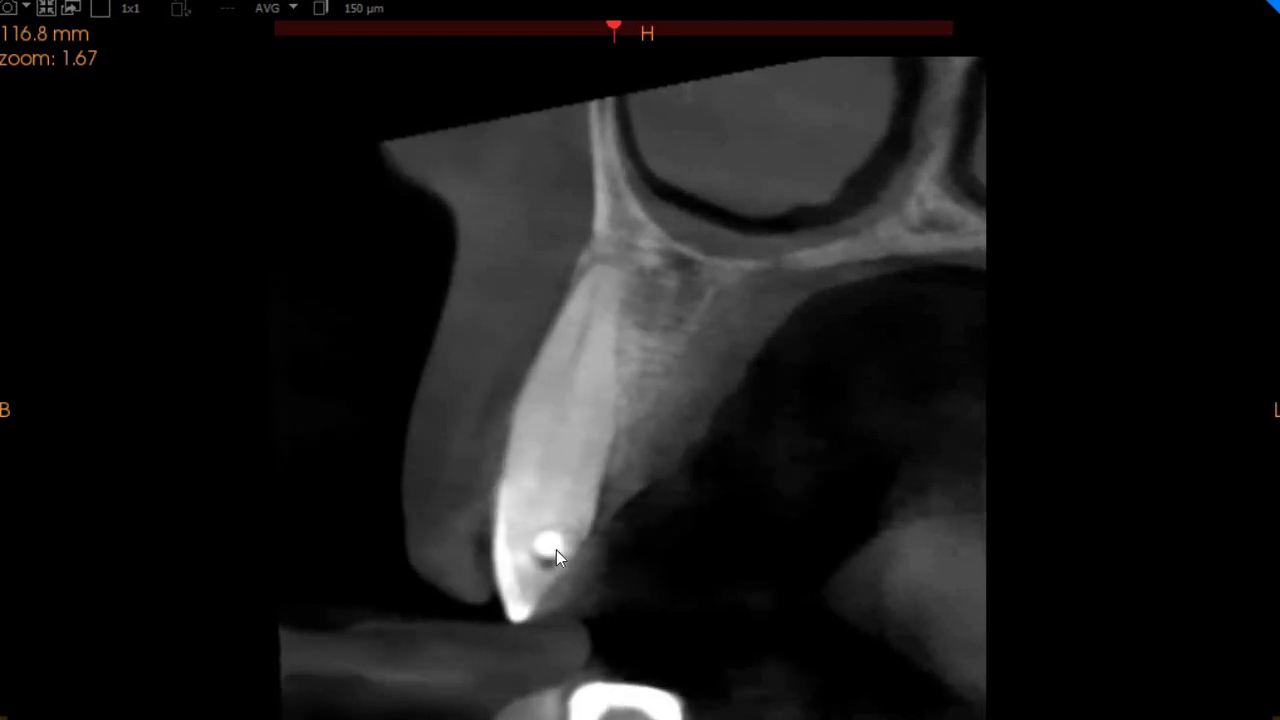
pyautogui.scroll(6, 556, 550)
pyautogui.scroll(2, 587, 469)
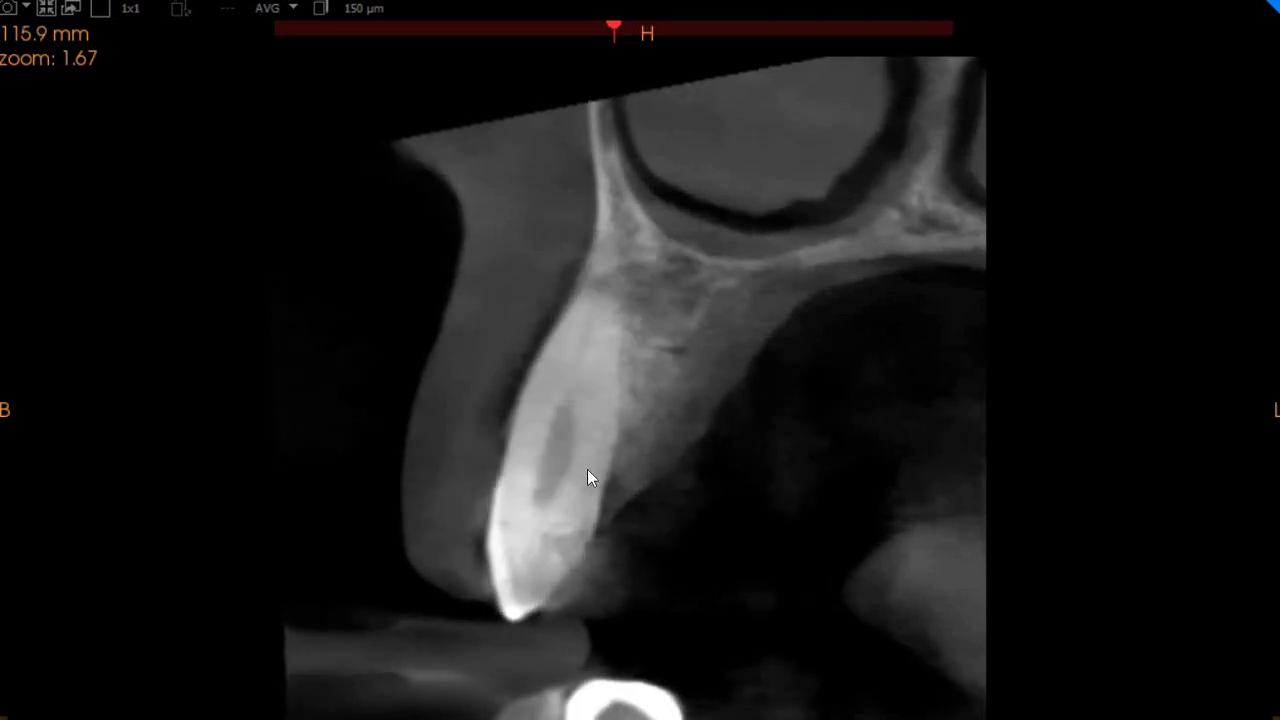
pyautogui.scroll(-6, 597, 439)
pyautogui.scroll(3, 686, 283)
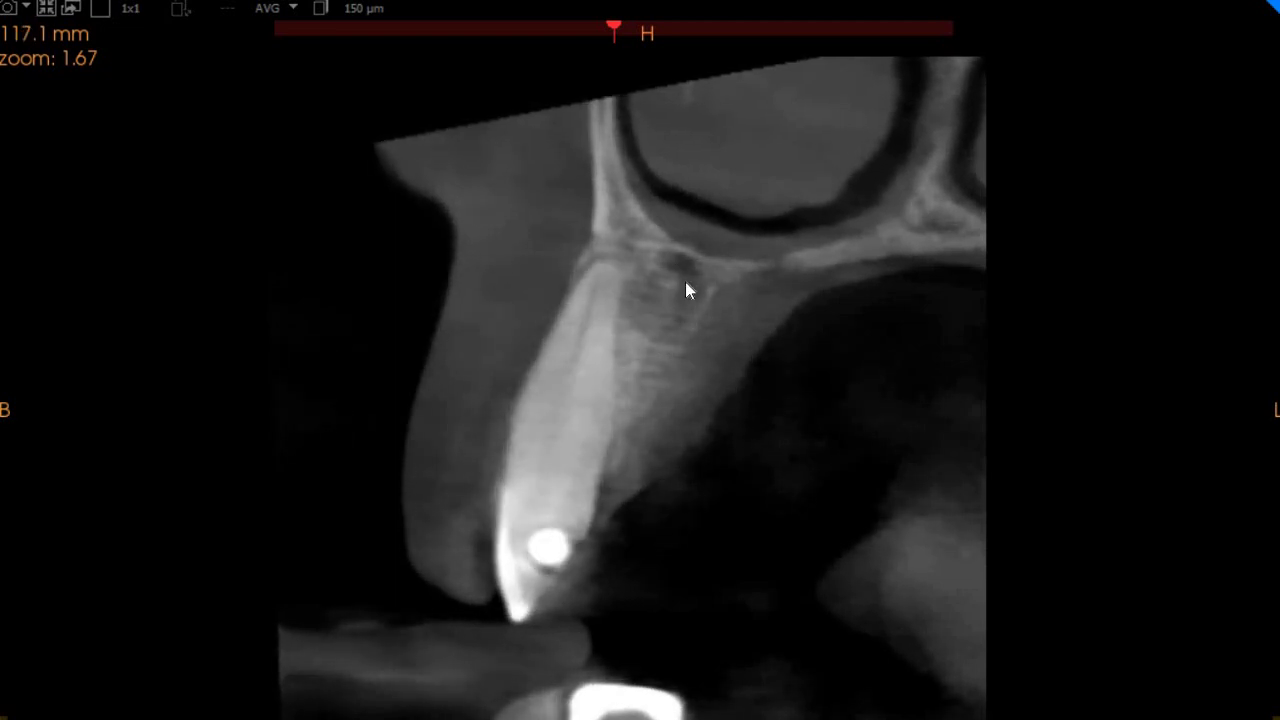
pyautogui.scroll(-4, 686, 283)
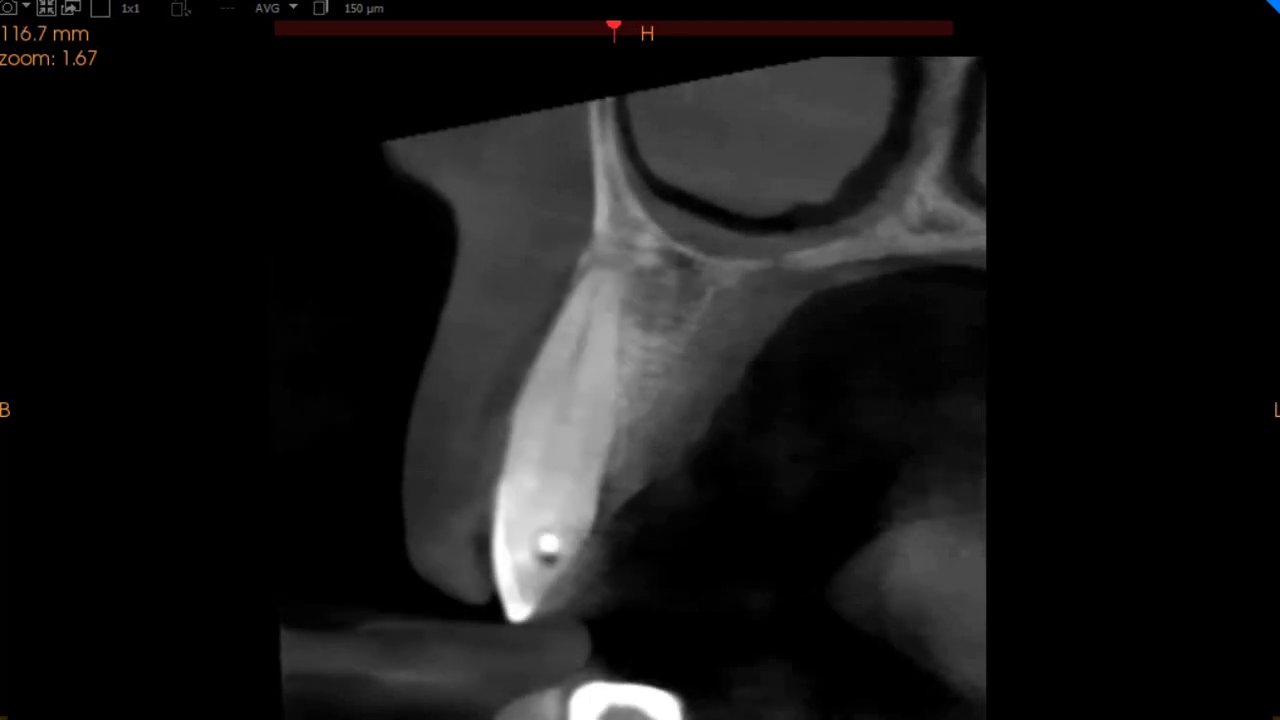
# Measure the bone thickness on the buccal side of the first implant on the 123.1 mm cross-section
pyautogui.scroll(10, 630, 390)
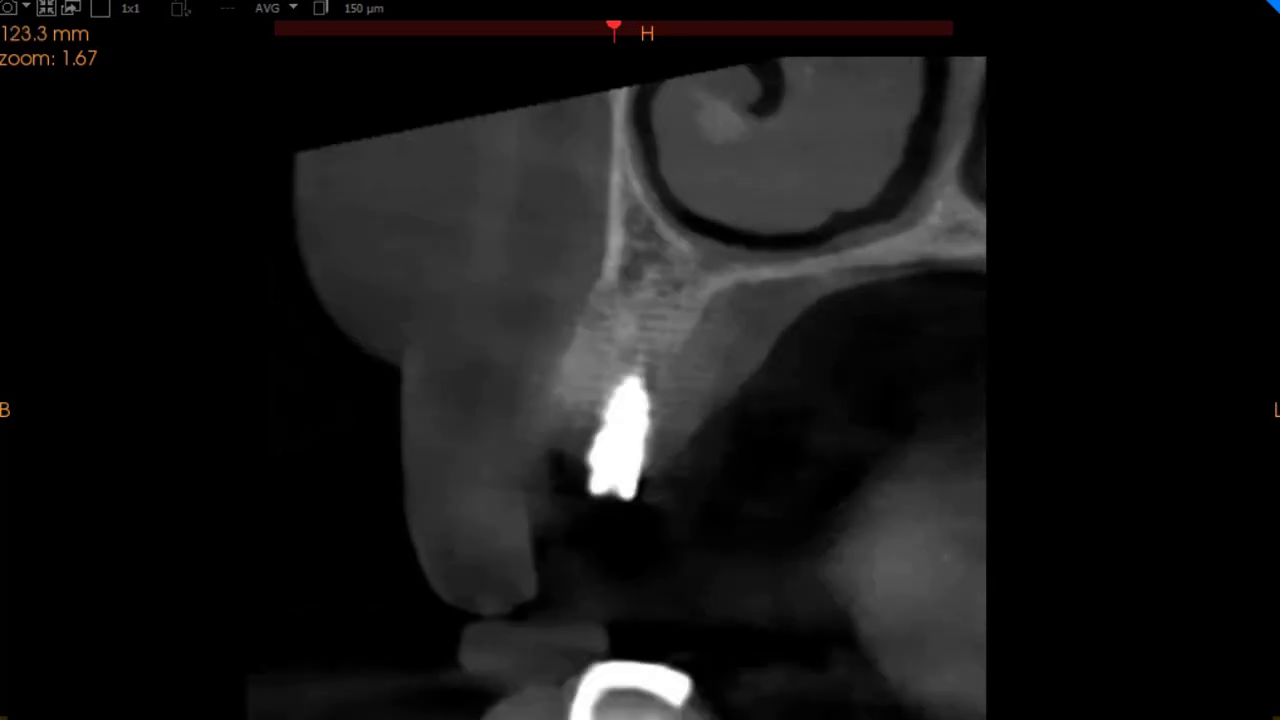
pyautogui.scroll(5, 630, 390)
pyautogui.scroll(-1, 614, 357)
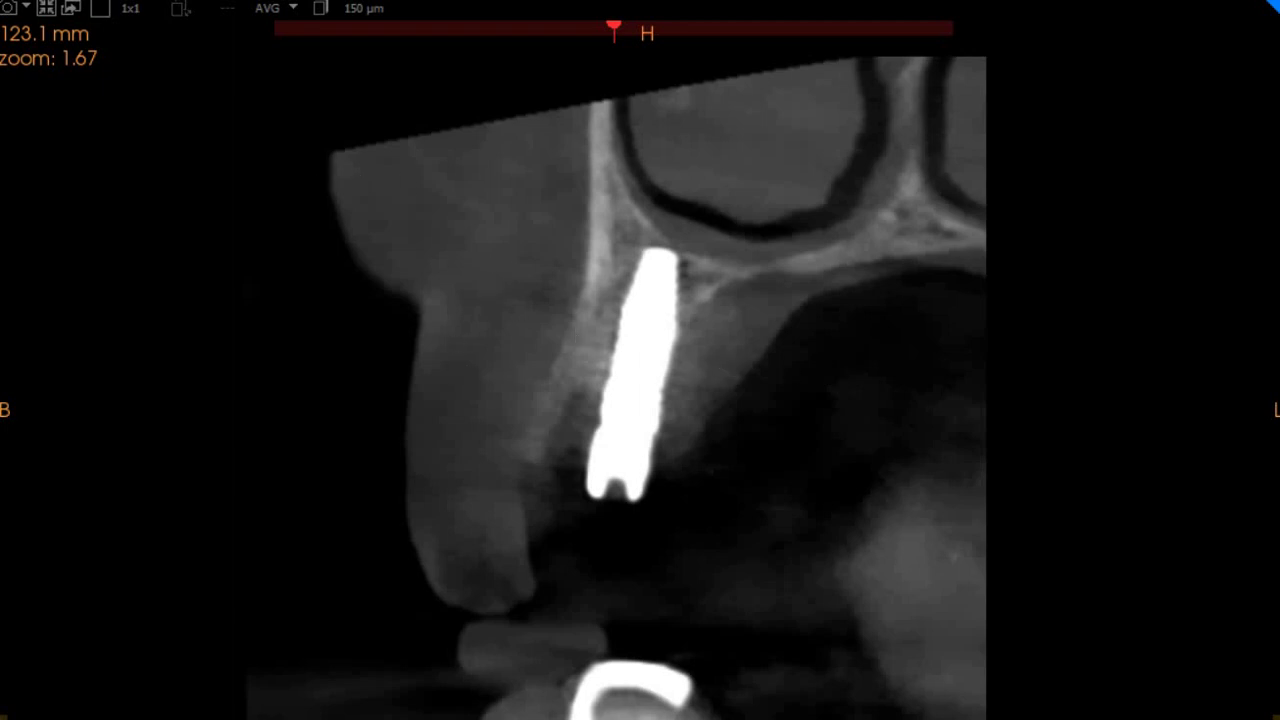
pyautogui.moveTo(564, 368); pyautogui.dragTo(600, 376)
pyautogui.scroll(3, 794, 416)
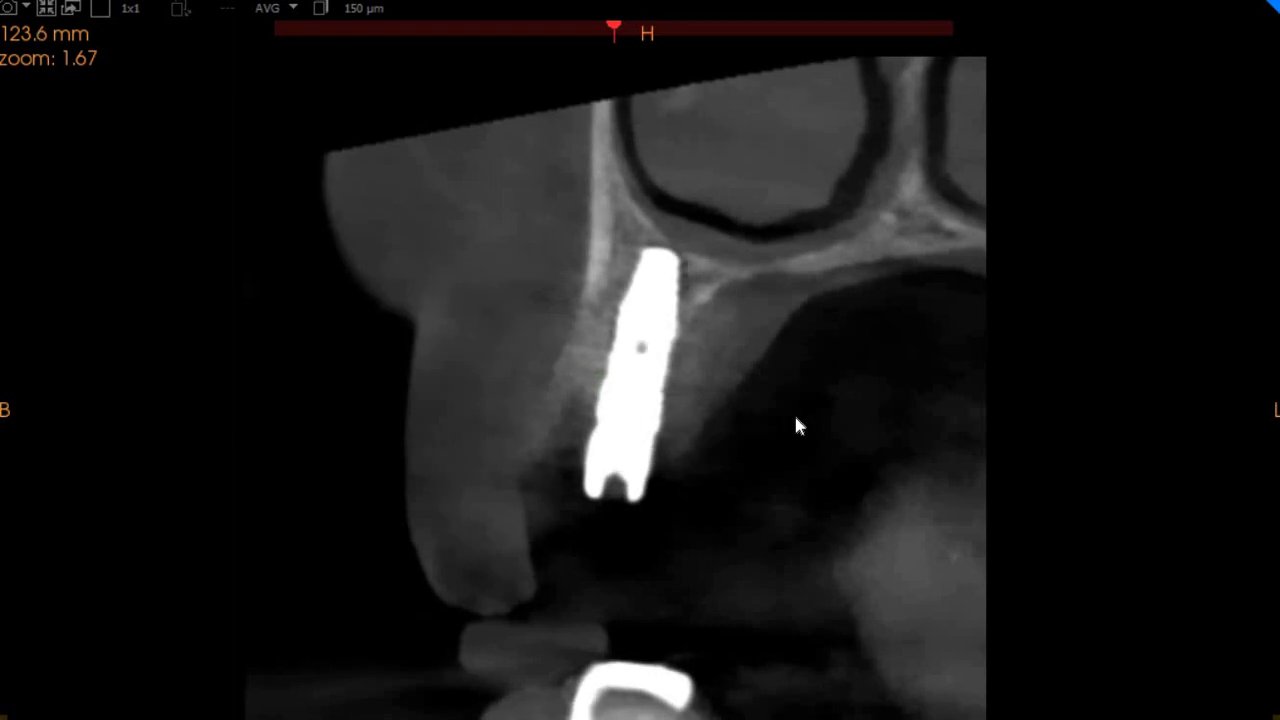
pyautogui.scroll(-3, 794, 416)
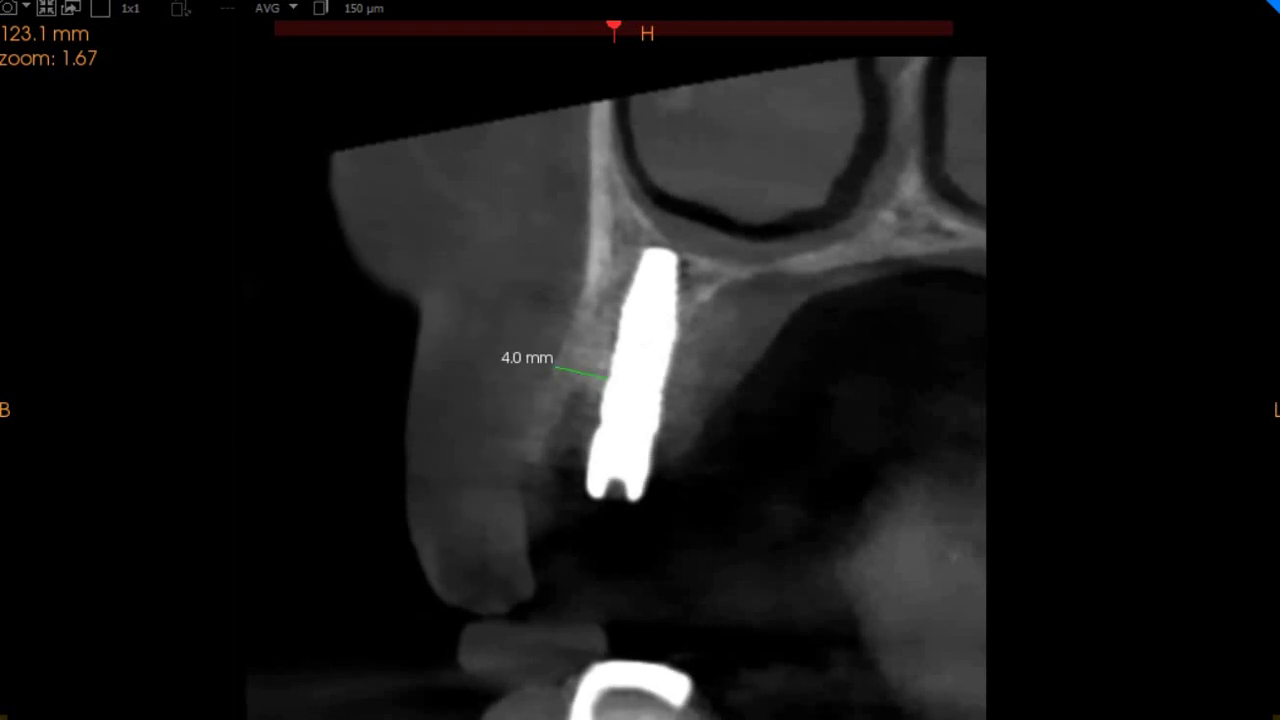
# Measure the thin bone on the buccal and palatal sides of the second implant on the 132.9 mm cross-section
pyautogui.scroll(20, 614, 388)
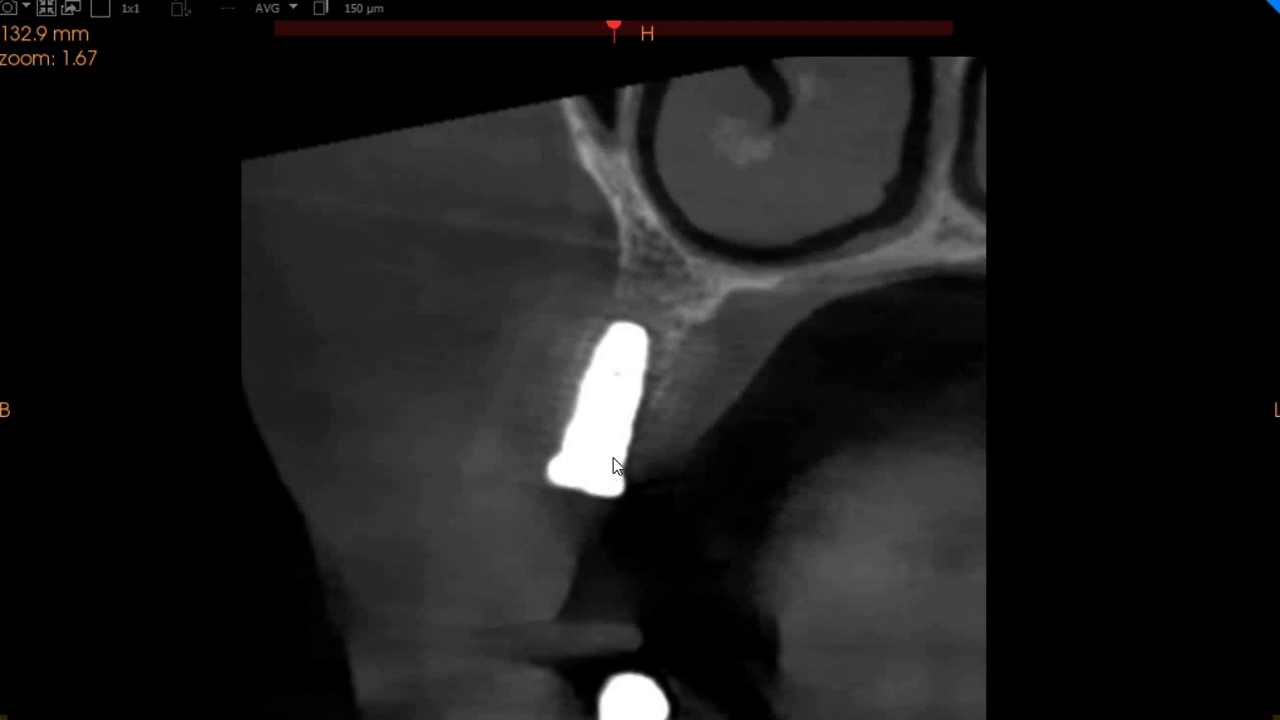
pyautogui.click(564, 380)
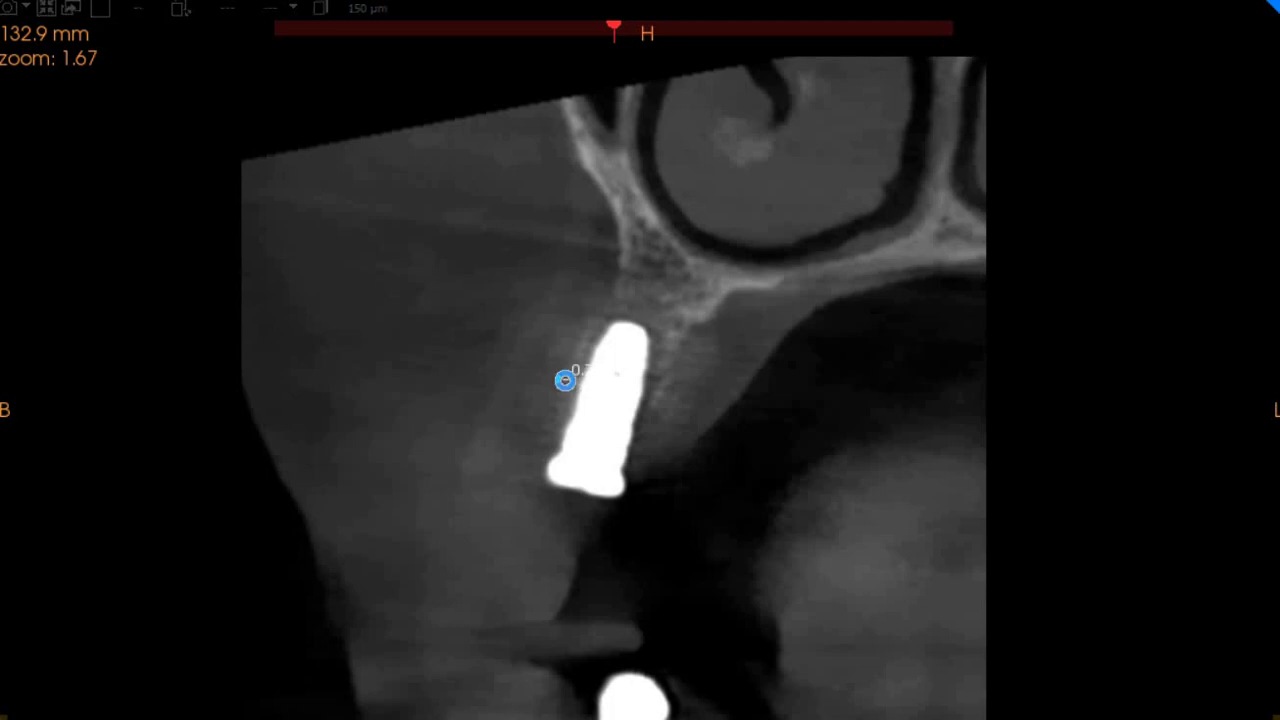
pyautogui.click(645, 410)
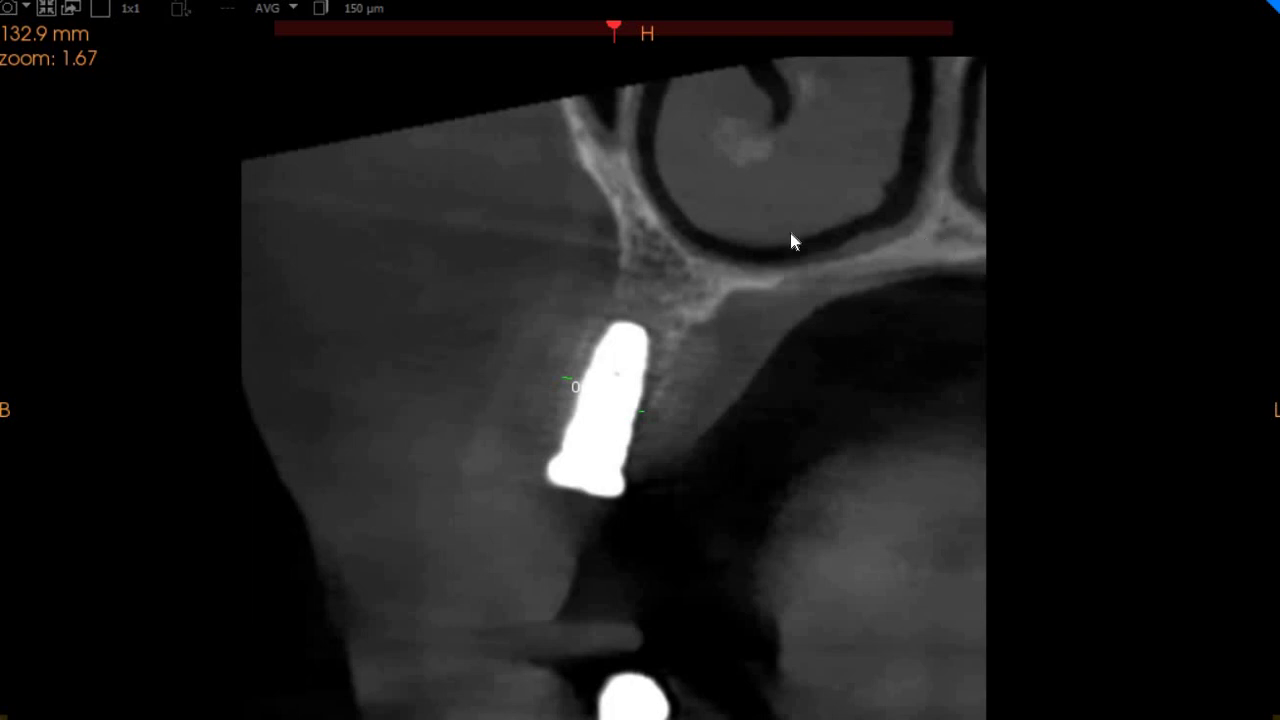
pyautogui.scroll(-2, 715, 232)
pyautogui.scroll(4, 716, 235)
pyautogui.scroll(-3, 716, 239)
pyautogui.scroll(-3, 715, 240)
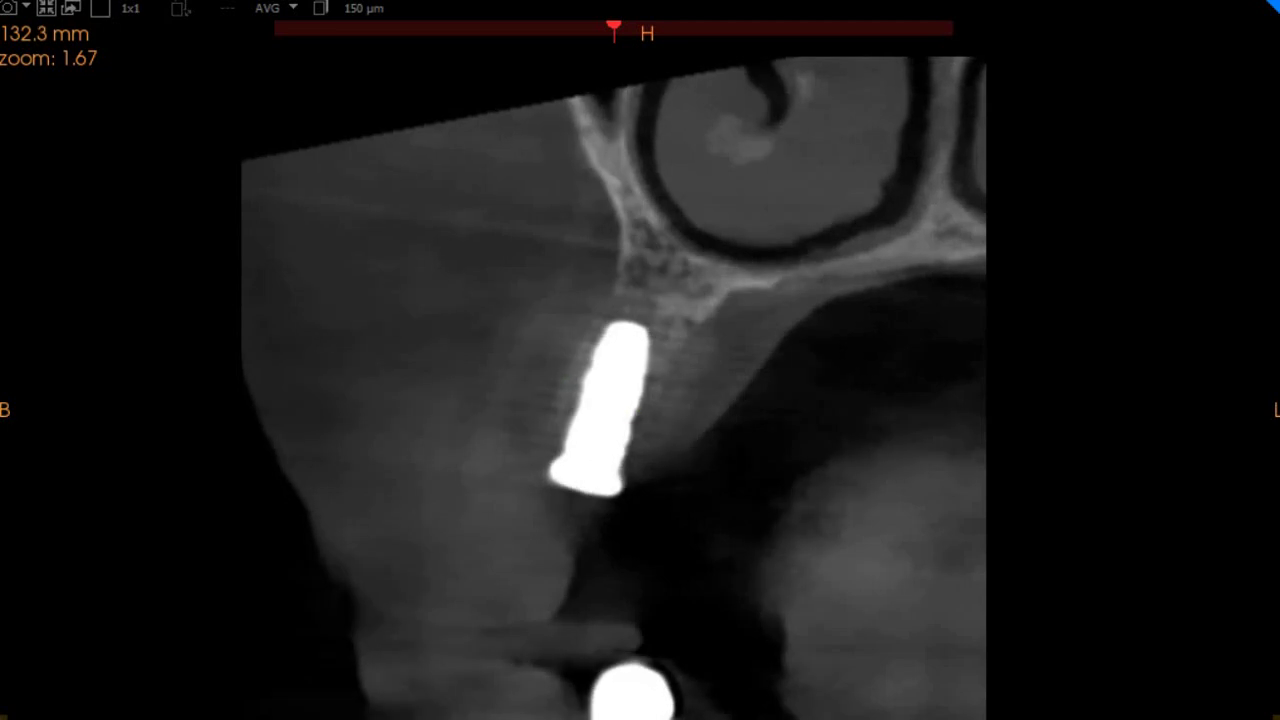
# Measure the bone on the buccal and palatal sides of the third implant on the 144.2 mm cross-section
pyautogui.scroll(20, 614, 388)
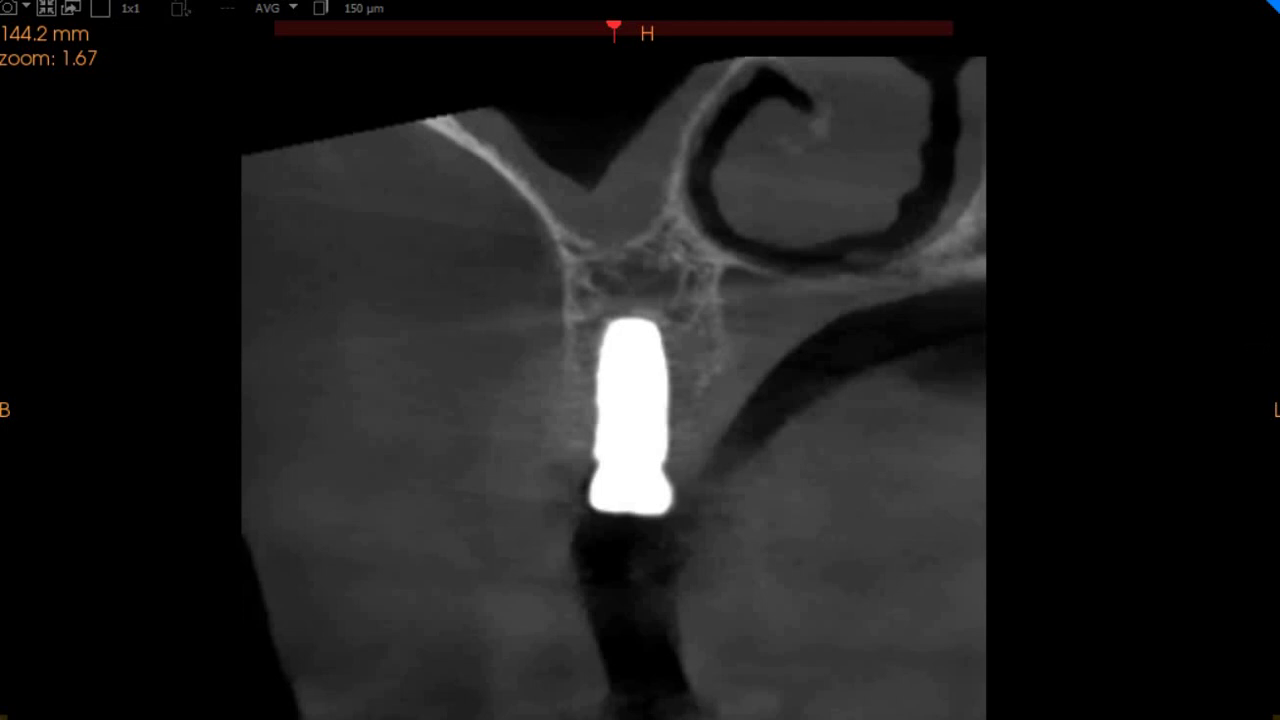
pyautogui.click(595, 421)
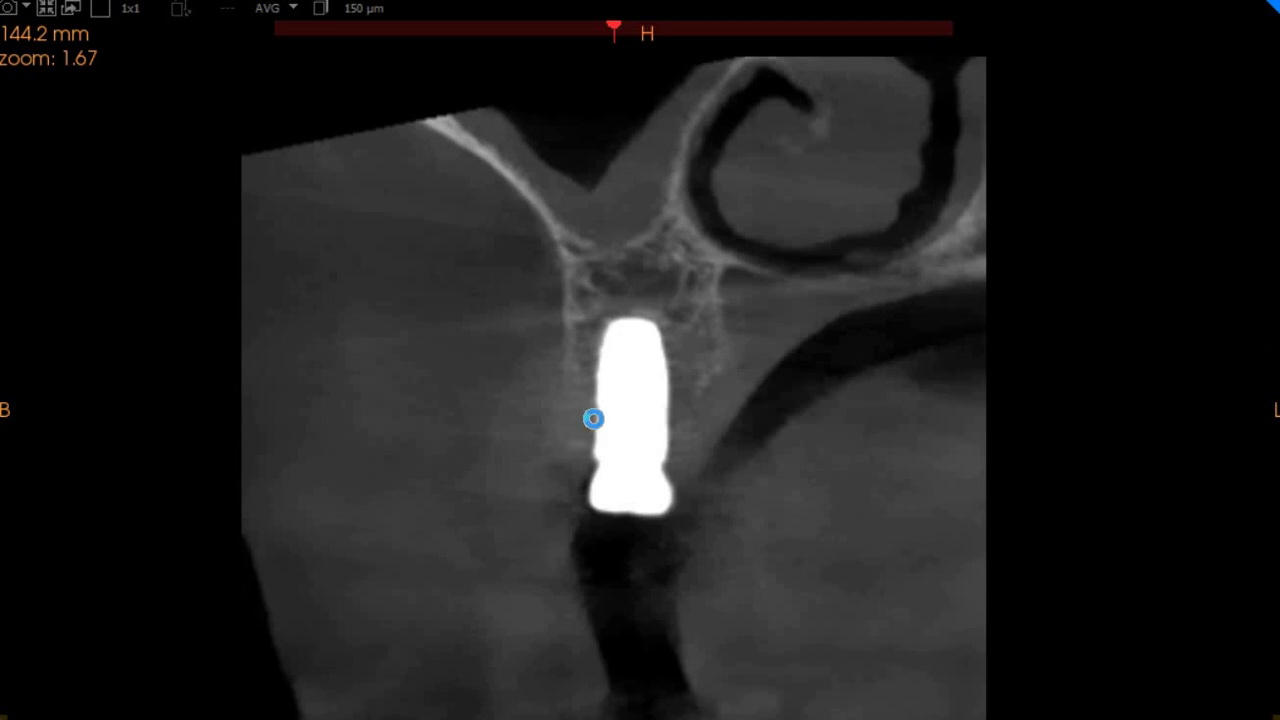
pyautogui.click(692, 429)
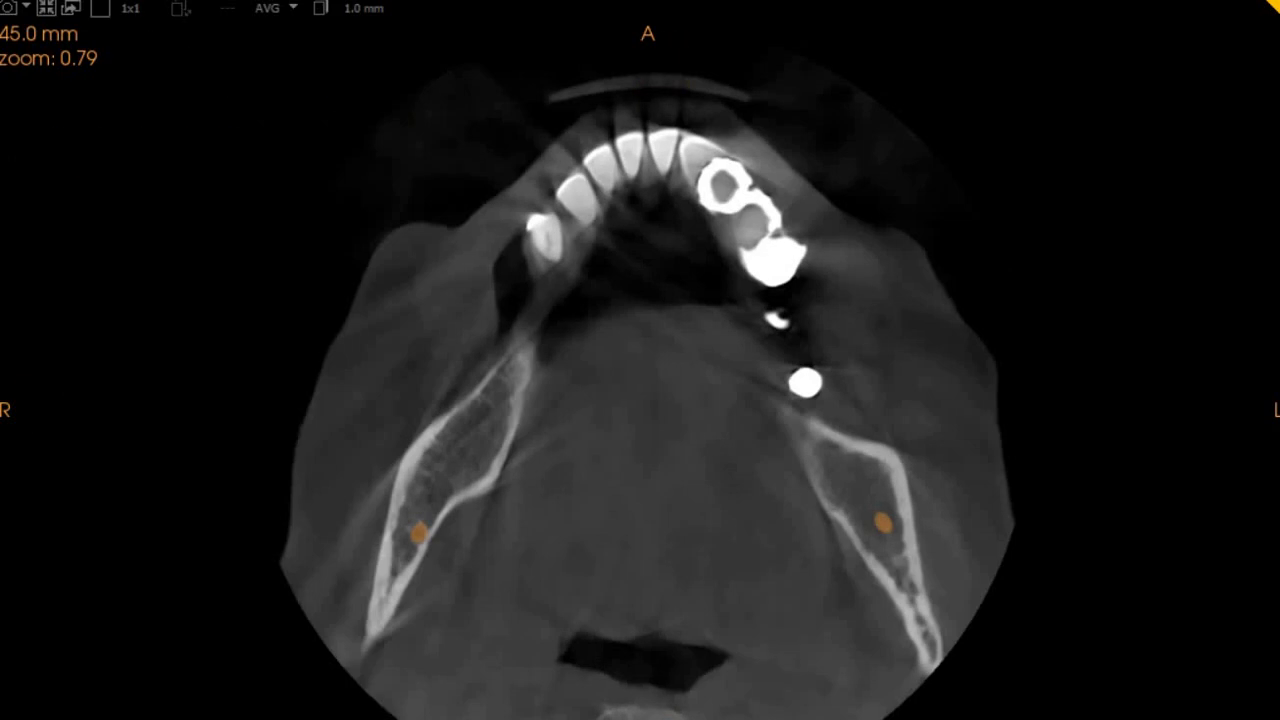
# Examine the three implants and the bone around them on the axial slices from about 68 to 71 mm
pyautogui.scroll(20, 865, 202)
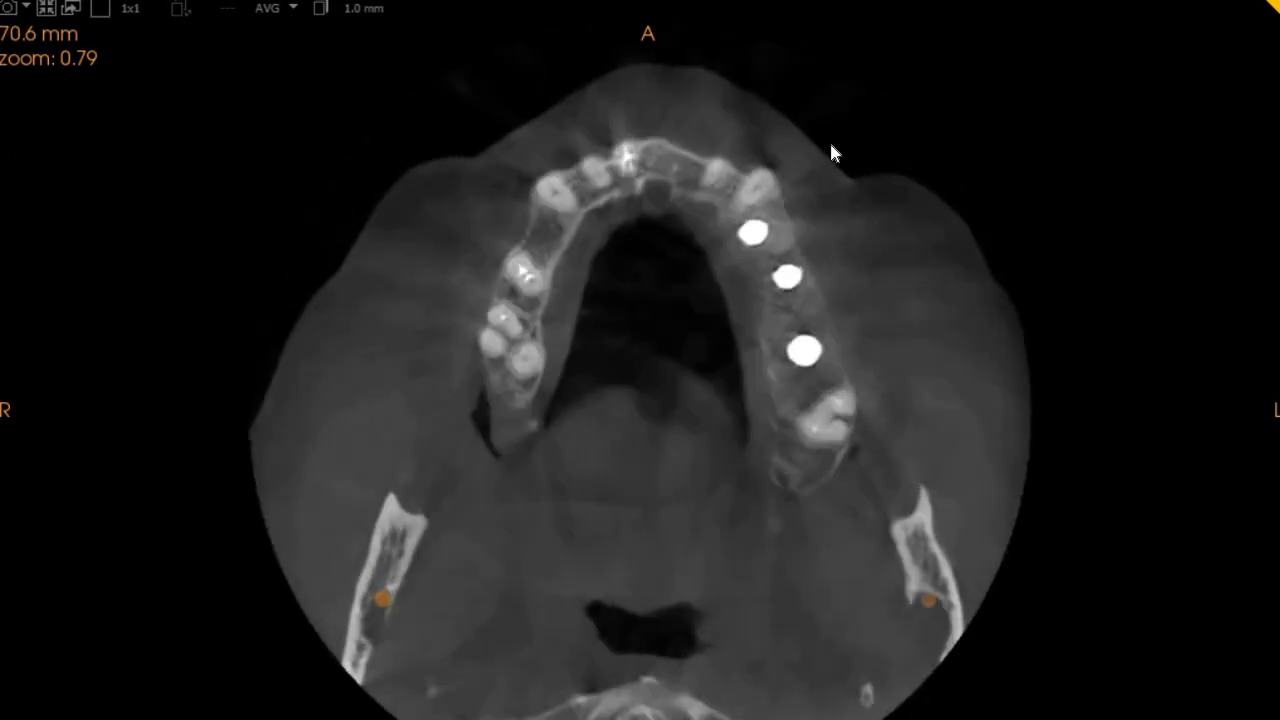
pyautogui.scroll(-4, 840, 190)
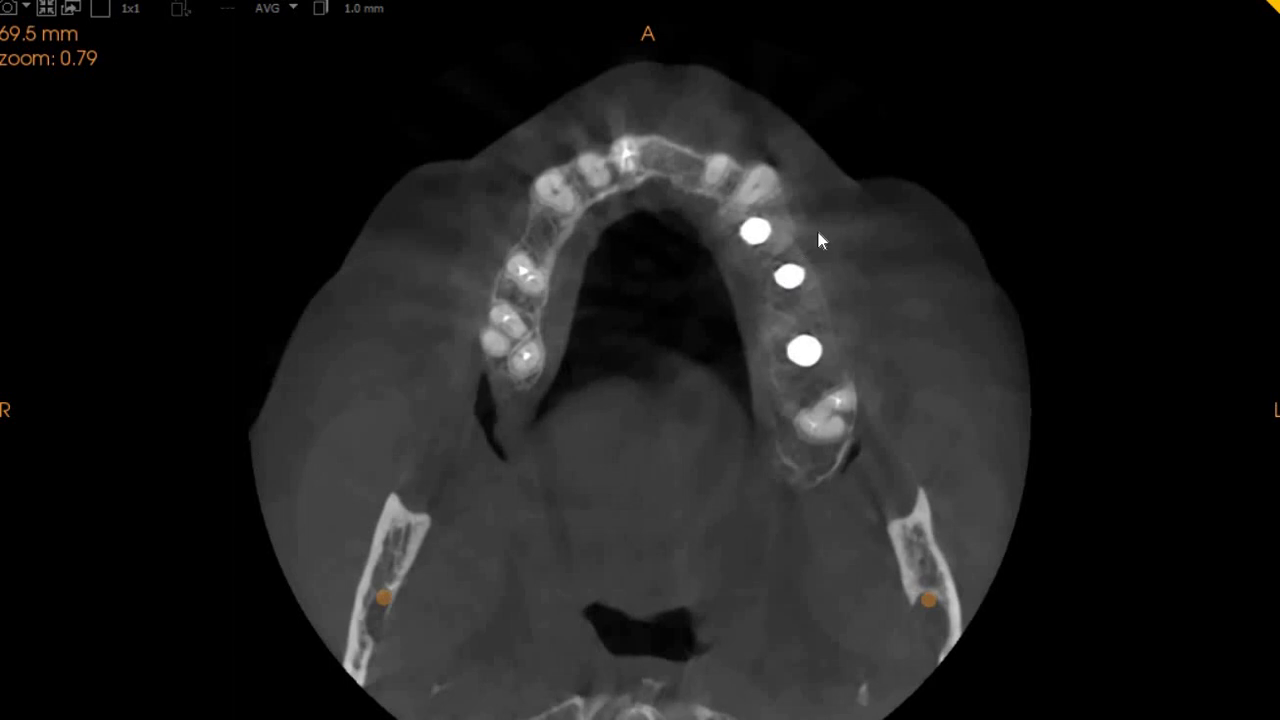
pyautogui.scroll(-4, 813, 226)
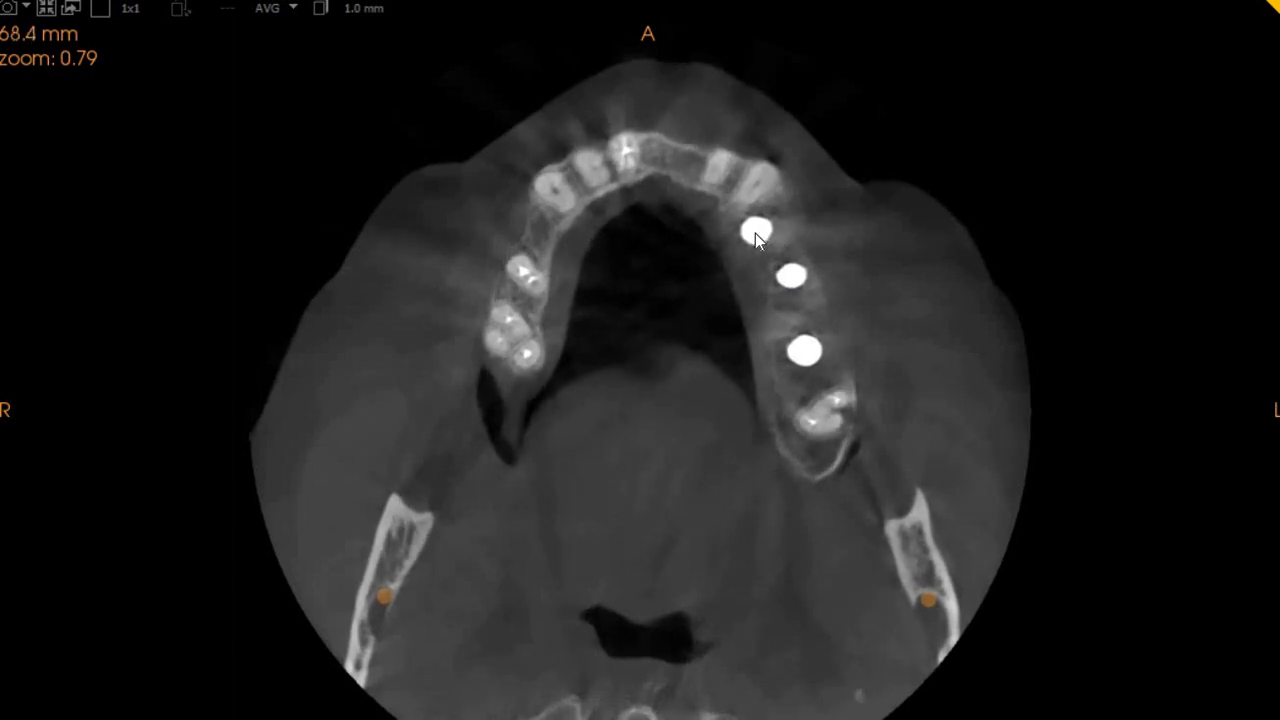
pyautogui.scroll(-1, 755, 233)
pyautogui.scroll(5, 857, 314)
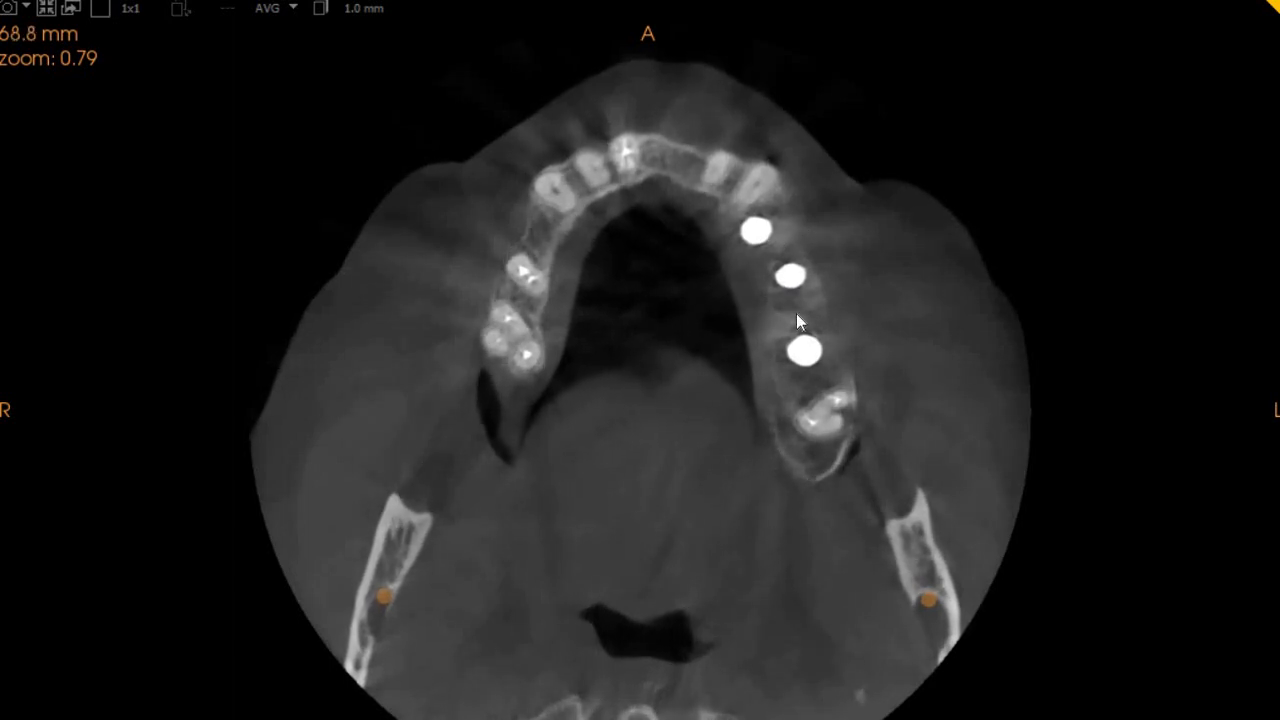
pyautogui.scroll(3, 868, 314)
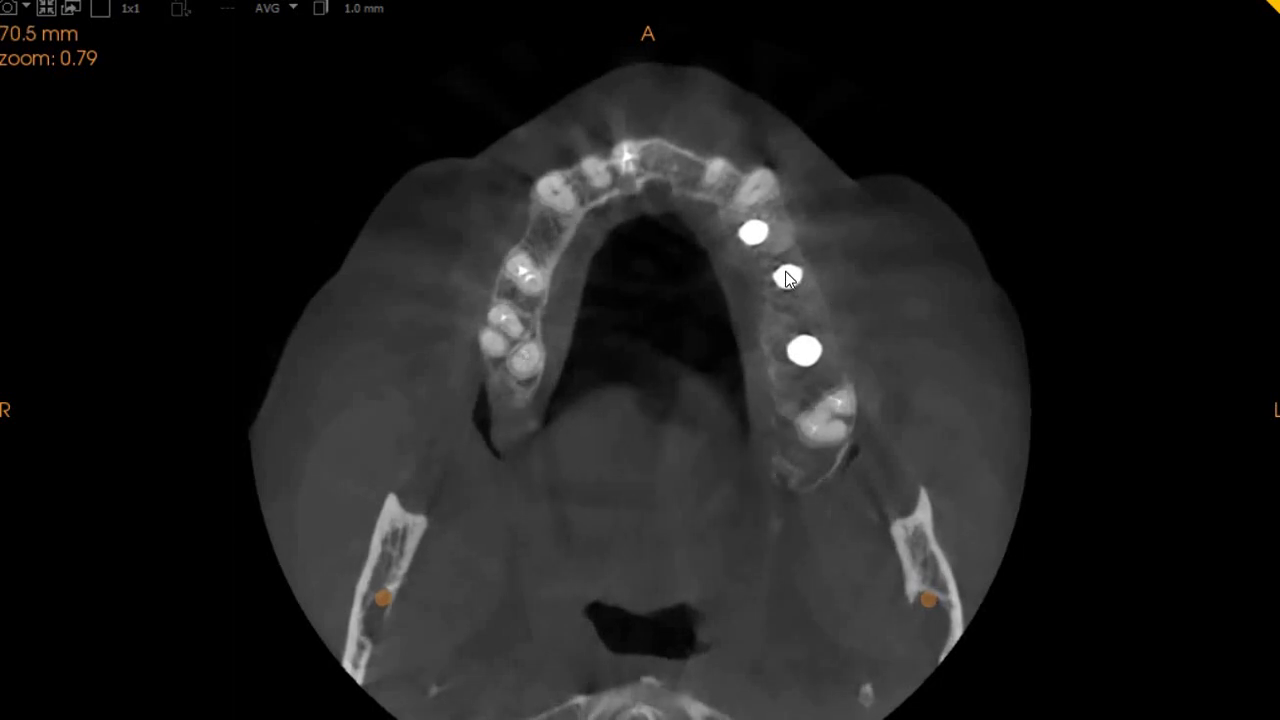
pyautogui.scroll(2, 780, 266)
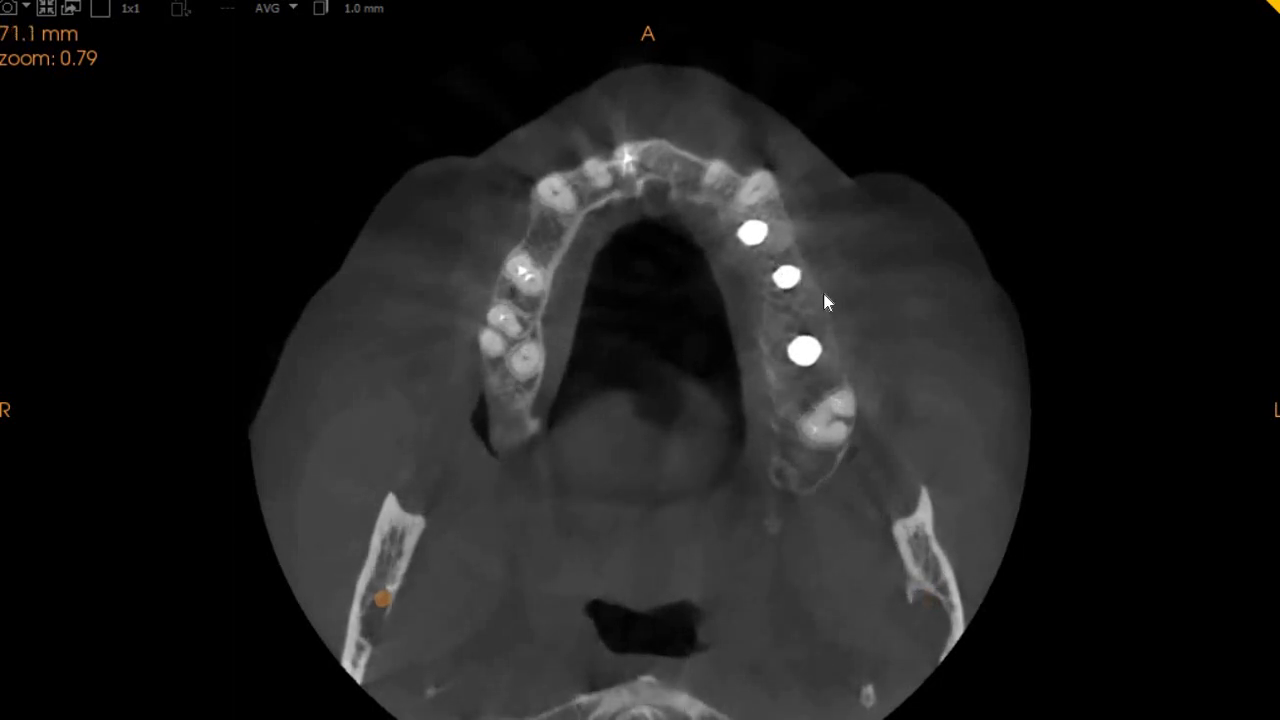
# Recheck the bone around the three left implants and beside the rearmost molar on the axial slices from about 69 to 71 mm
pyautogui.scroll(-2, 640, 400)
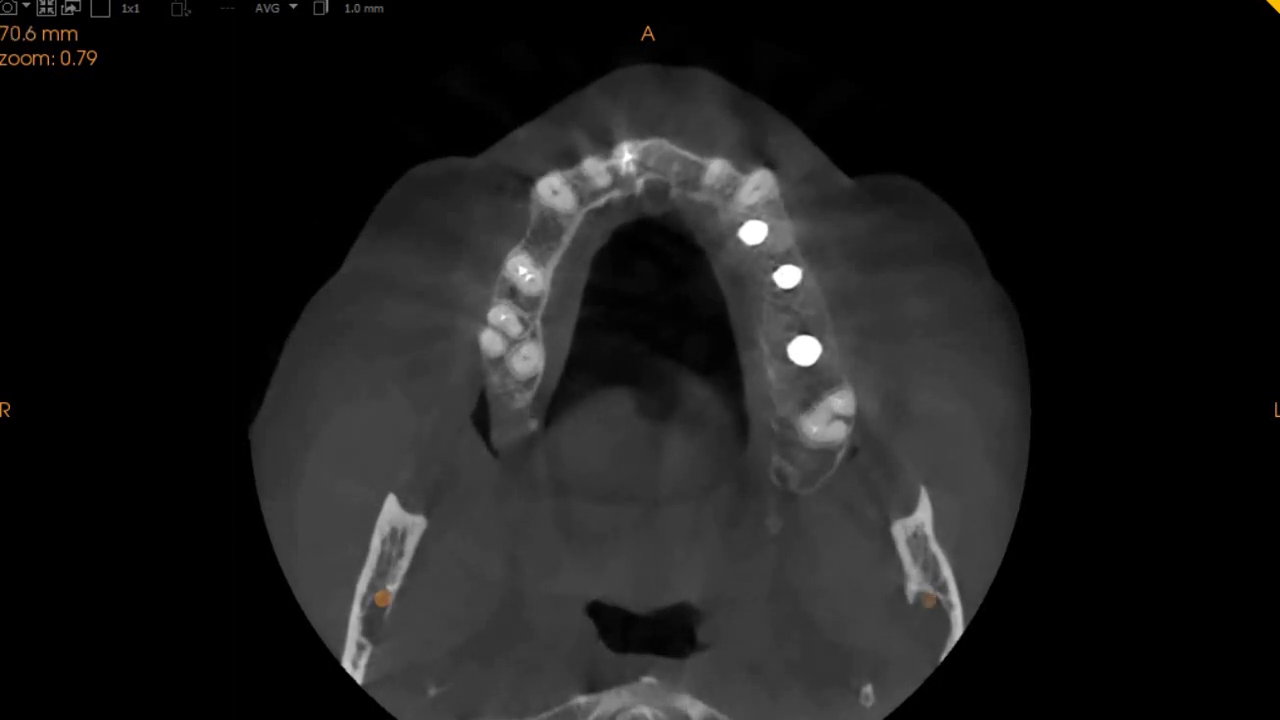
pyautogui.scroll(-3, 797, 298)
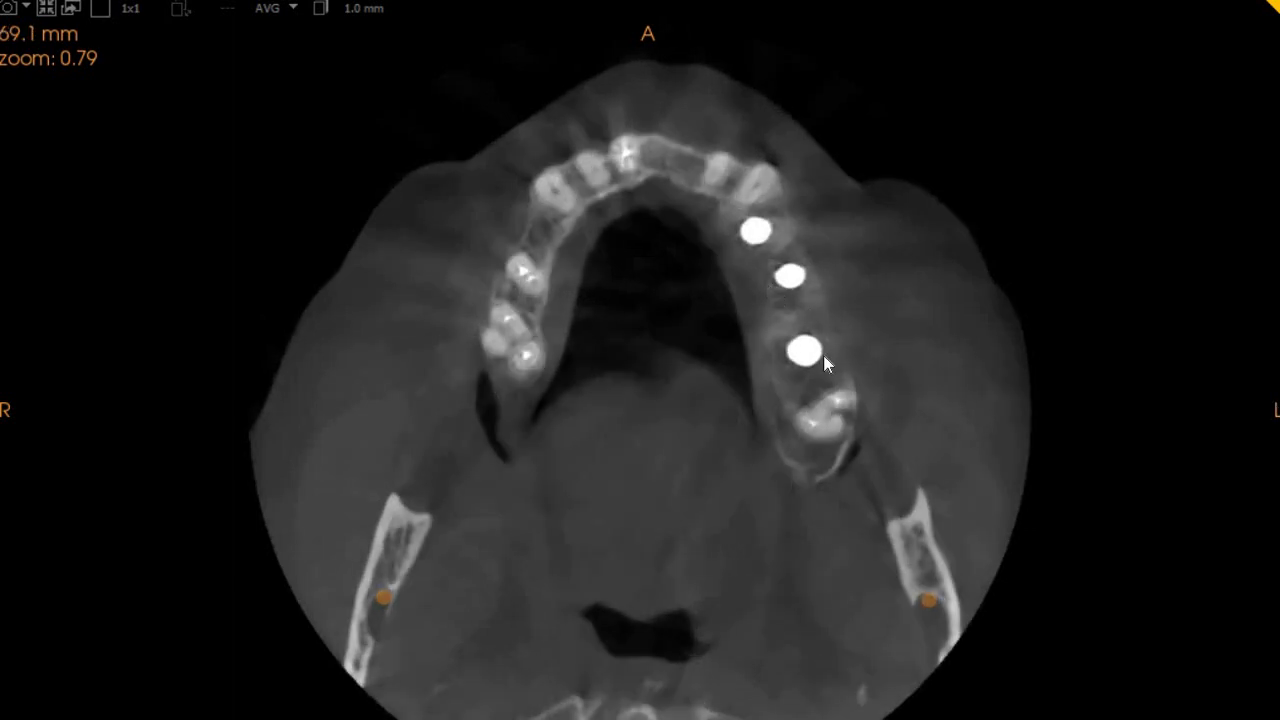
pyautogui.scroll(2, 823, 358)
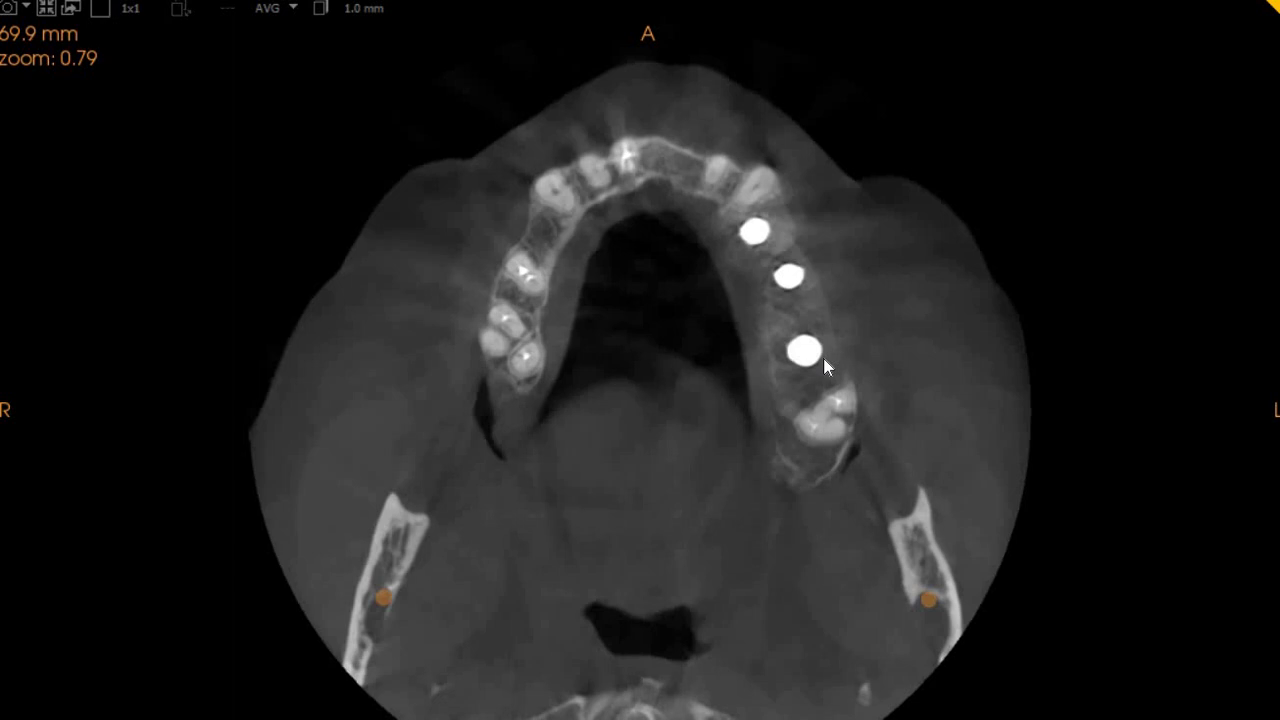
pyautogui.scroll(3, 823, 358)
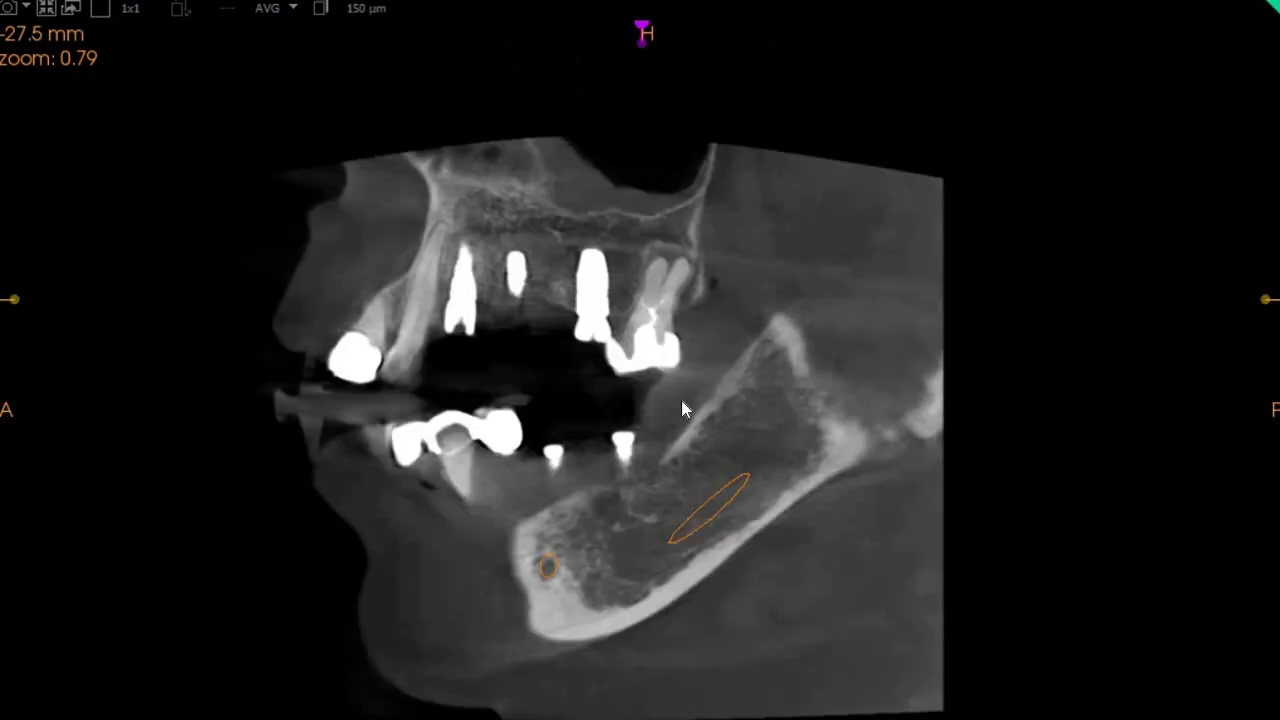
# Enlarge the sagittal view to 1.30 zoom and examine the foremost upper implant and its spacing from the neighbouring tooth root, around -26 to -28 mm
pyautogui.scroll(-2, 636, 310)
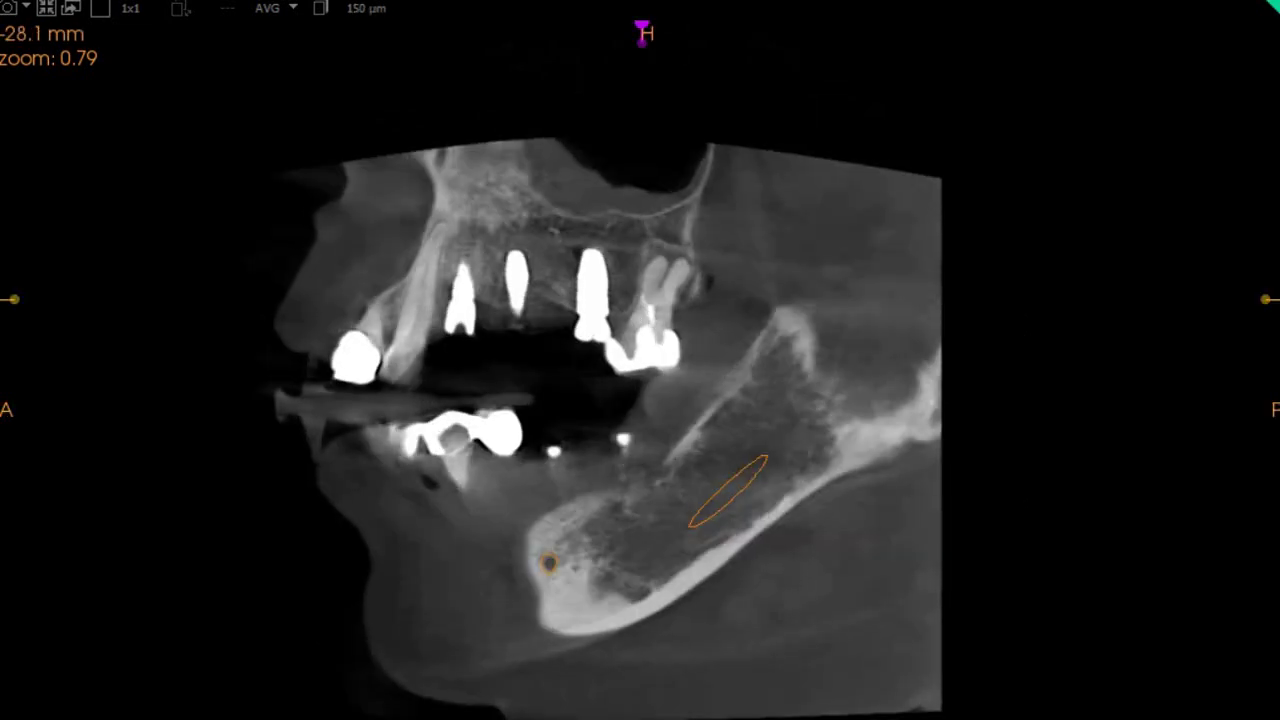
pyautogui.moveTo(761, 184); pyautogui.dragTo(761, 296, button='right')
pyautogui.moveTo(477, 209); pyautogui.dragTo(571, 207, button='middle')
pyautogui.scroll(4, 426, 229)
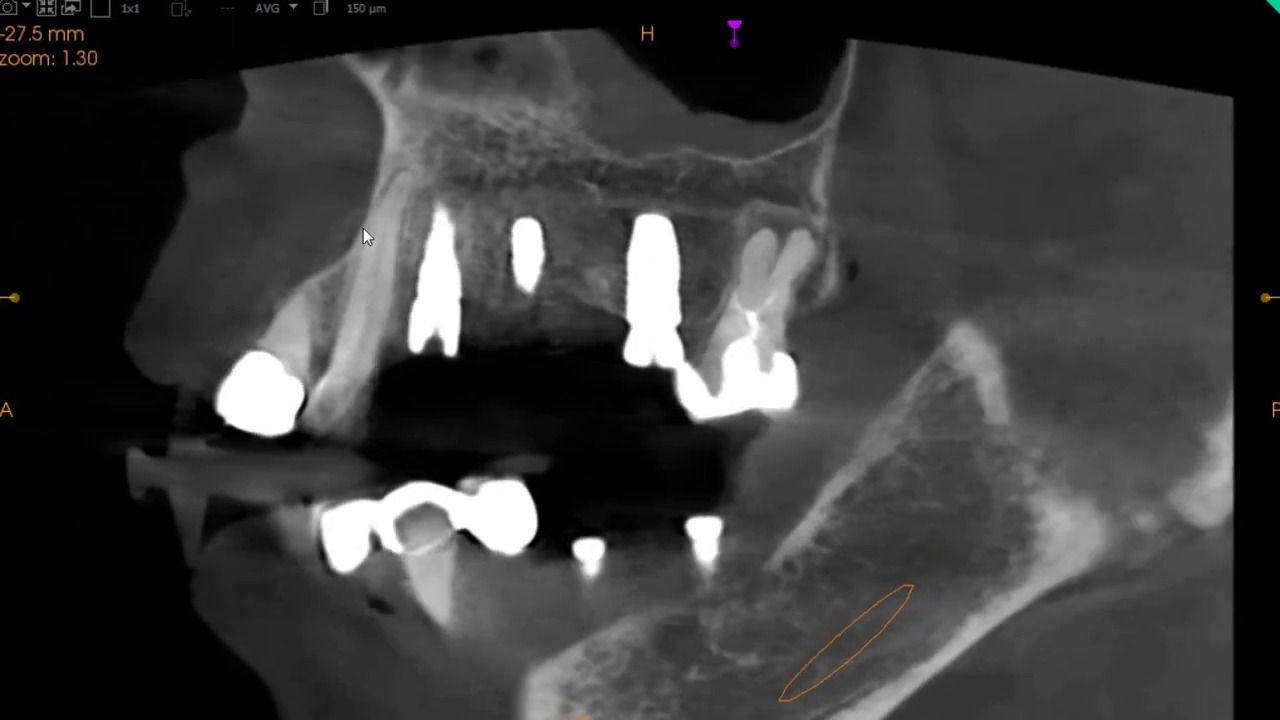
pyautogui.scroll(3, 428, 237)
pyautogui.scroll(-2, 438, 237)
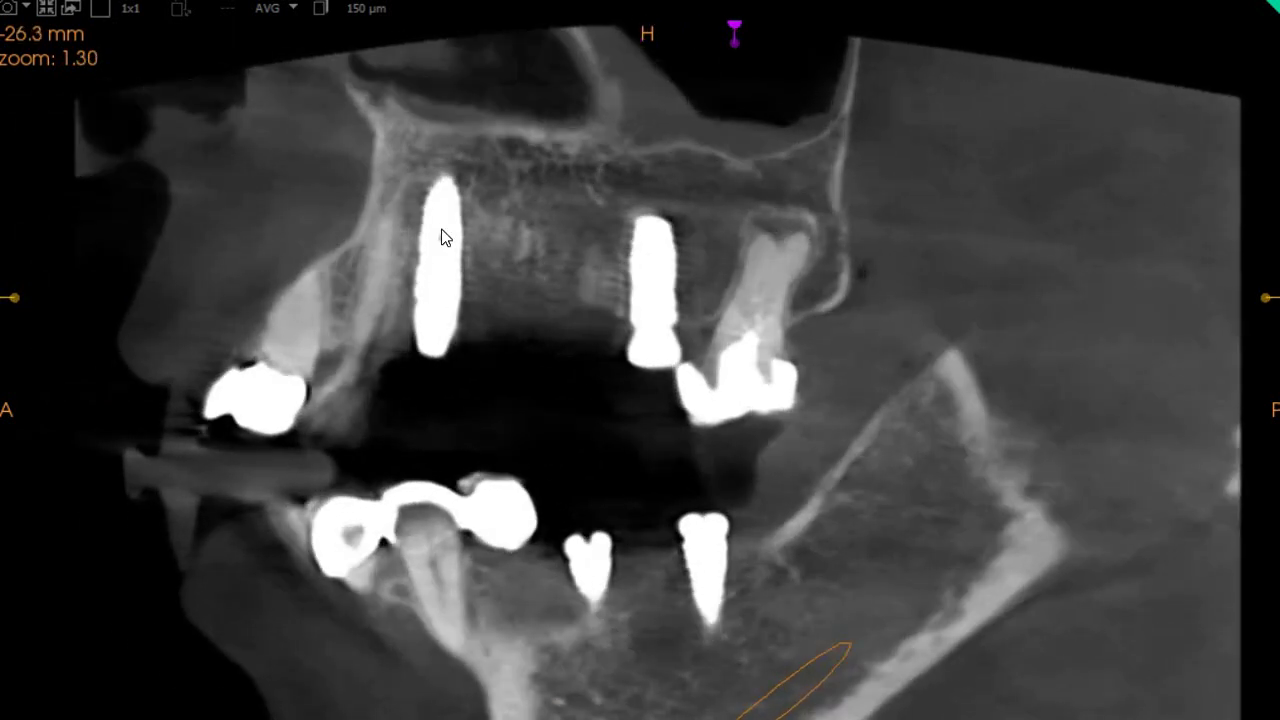
pyautogui.scroll(-1, 438, 237)
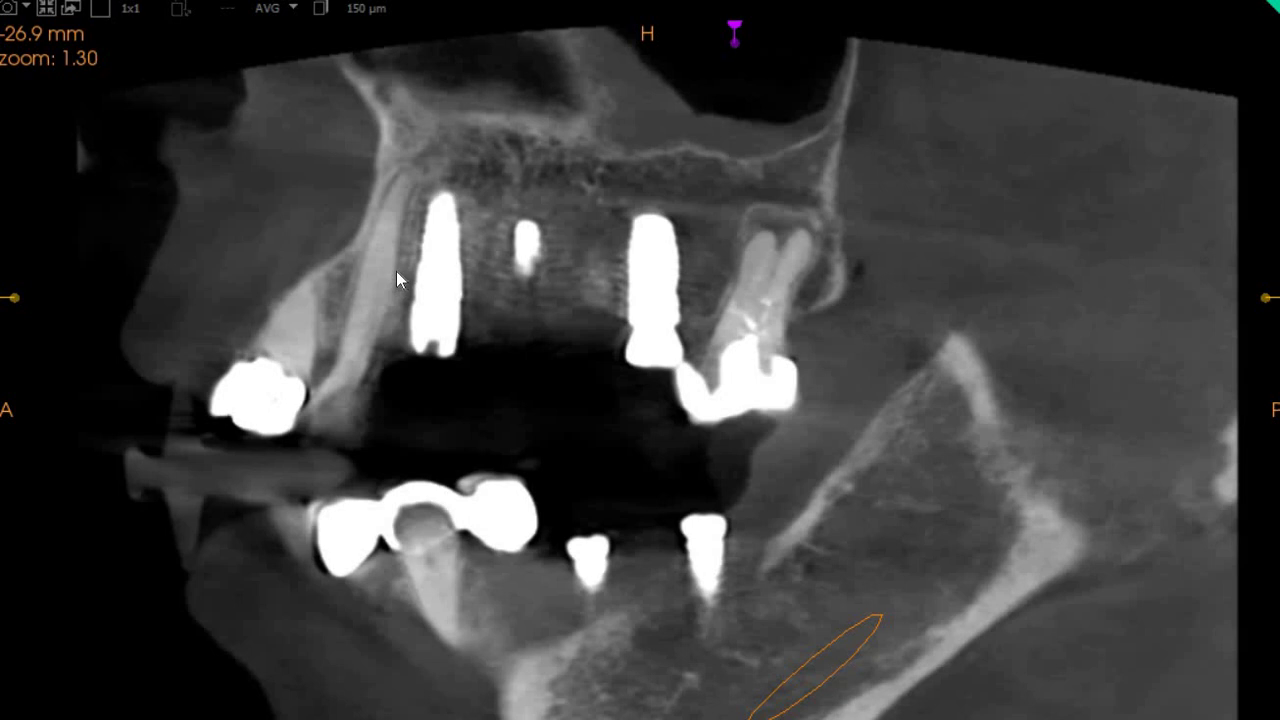
pyautogui.moveTo(396, 271); pyautogui.dragTo(414, 272)
pyautogui.scroll(2, 695, 209)
pyautogui.scroll(-5, 731, 251)
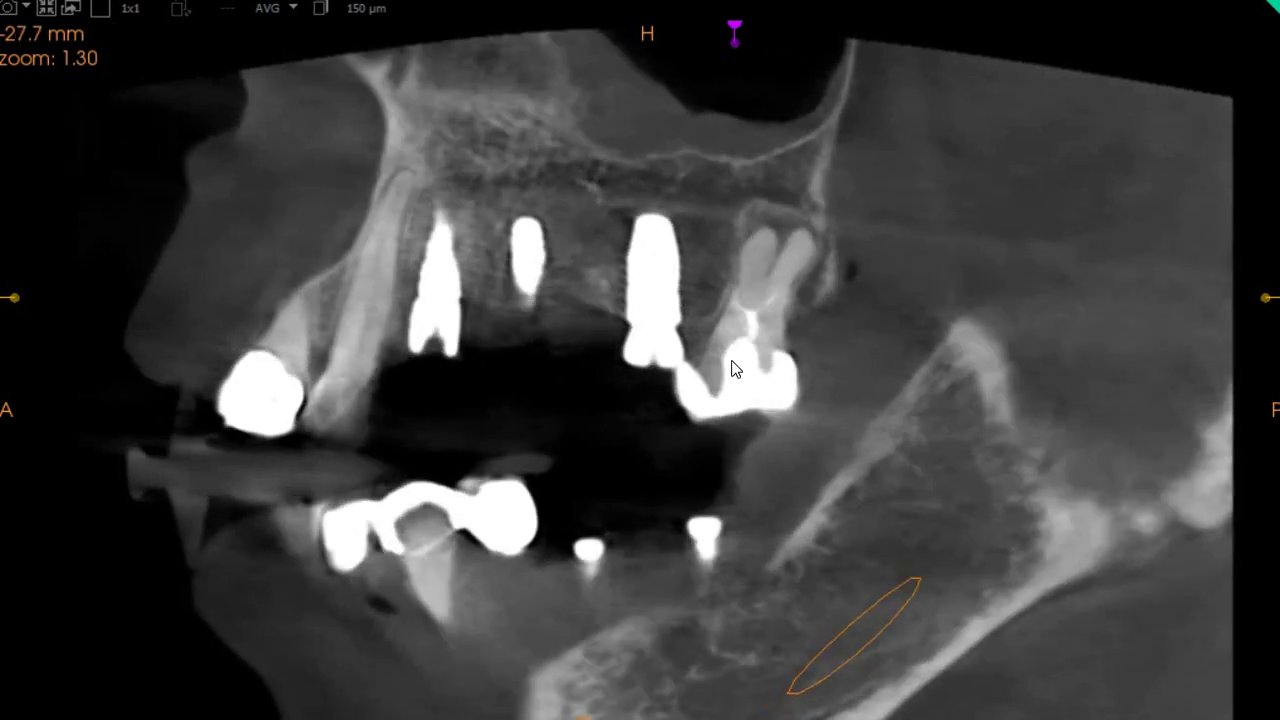
# Examine the middle and rear upper implants, the adjacent molar and the sinus floor on the sagittal slices from about -27.7 to -29.8 mm
pyautogui.scroll(-2, 693, 313)
pyautogui.scroll(-3, 675, 262)
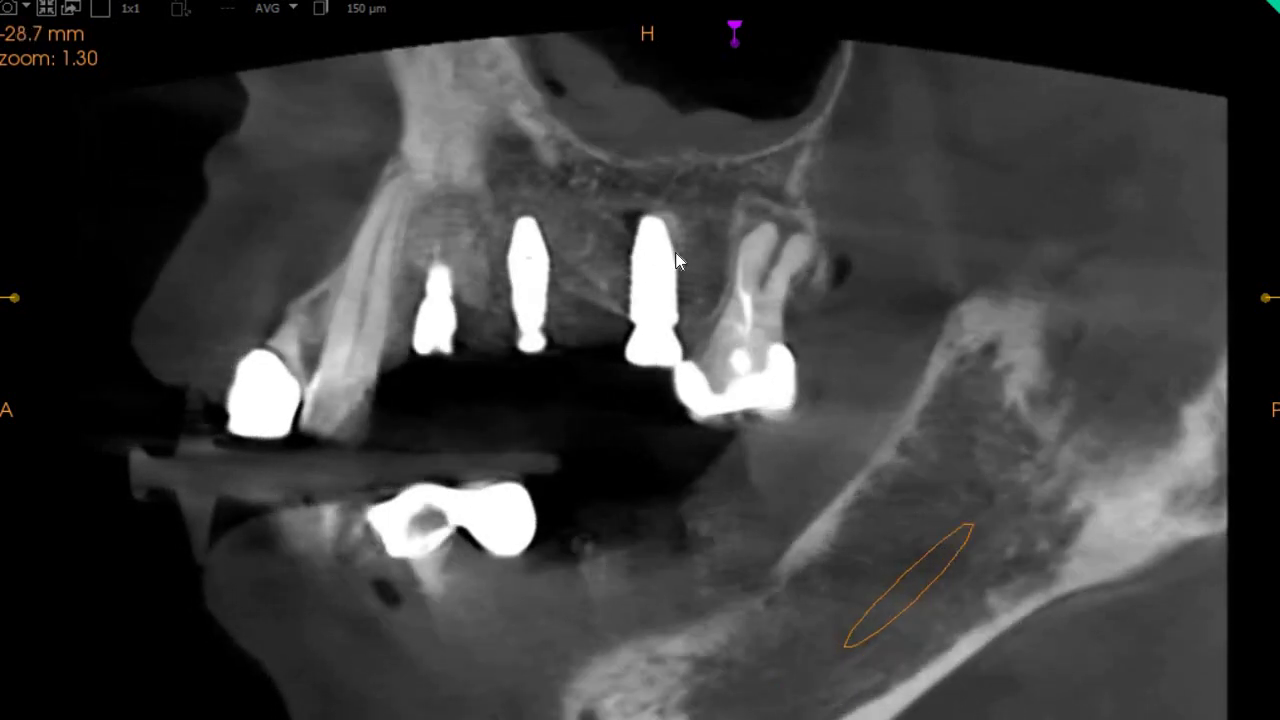
pyautogui.scroll(4, 606, 226)
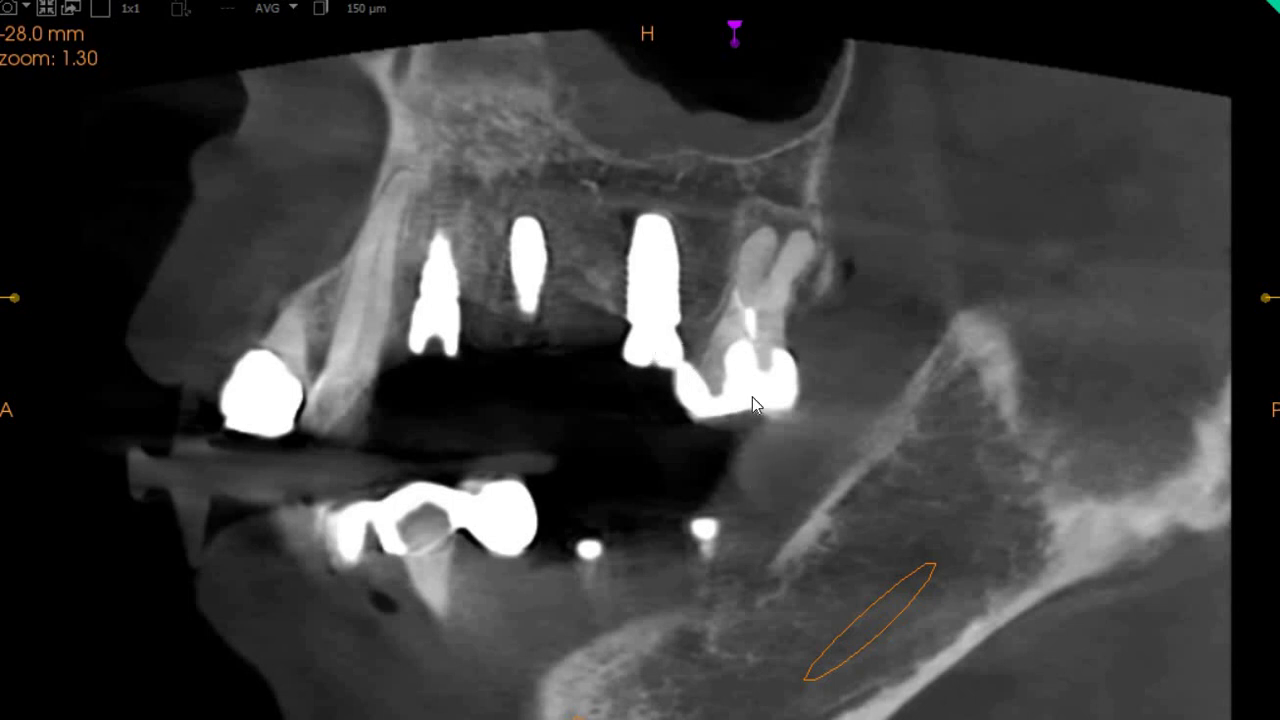
pyautogui.scroll(2, 620, 295)
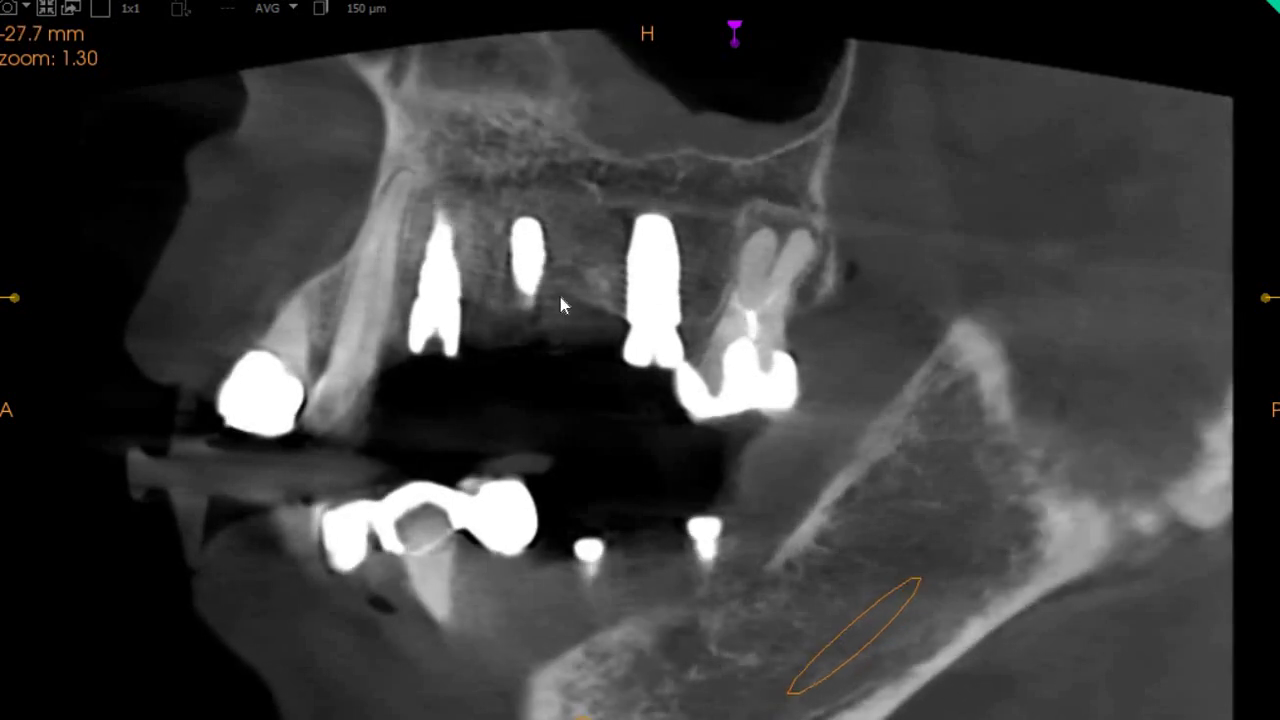
pyautogui.scroll(-5, 530, 286)
pyautogui.scroll(-2, 510, 330)
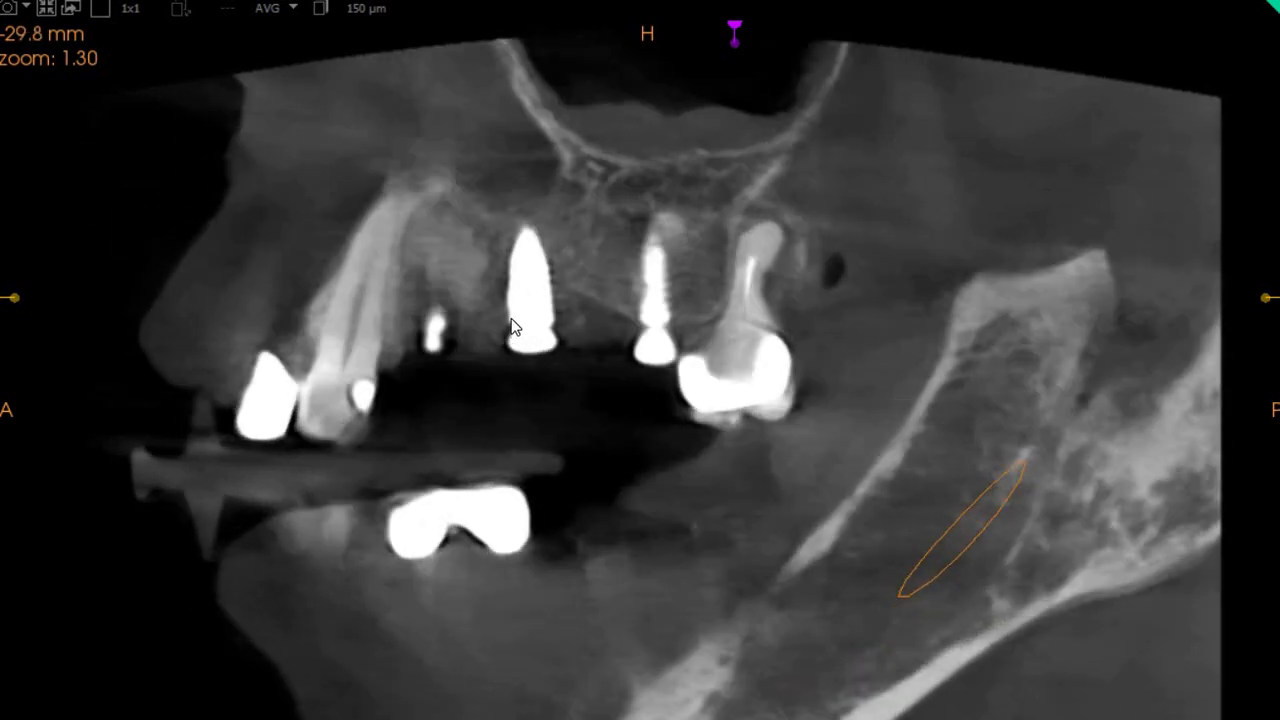
pyautogui.scroll(-3, 511, 326)
pyautogui.scroll(4, 600, 285)
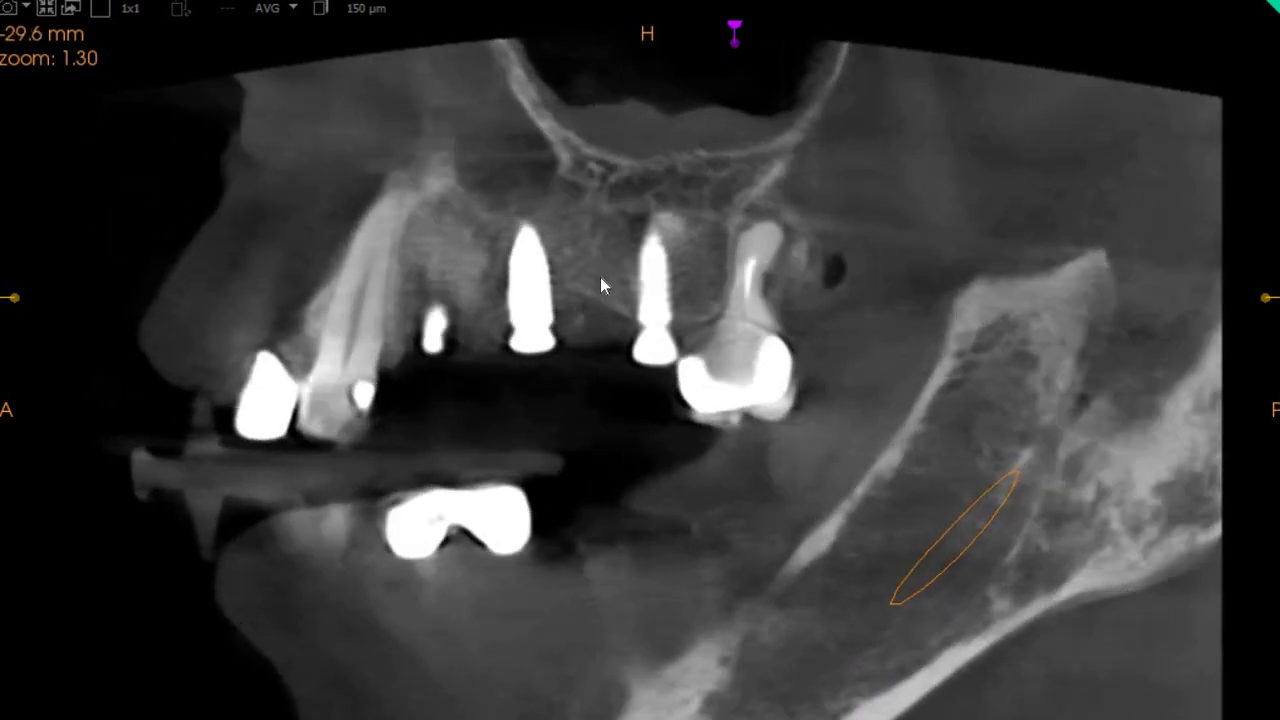